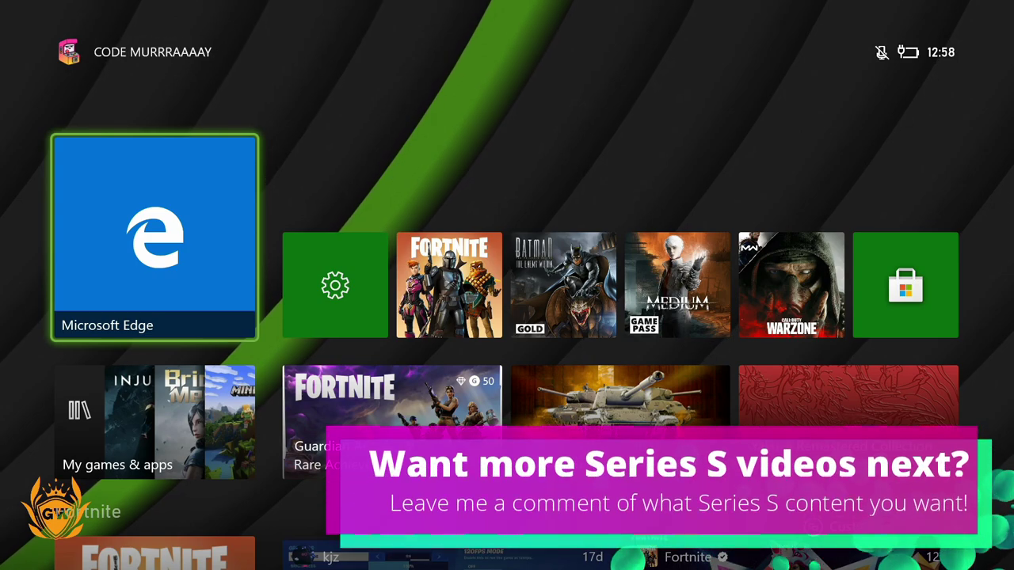
Launch Microsoft Edge from the Xbox Home tile, opening on the Bing start page
{"action": "key", "text": "Down"}
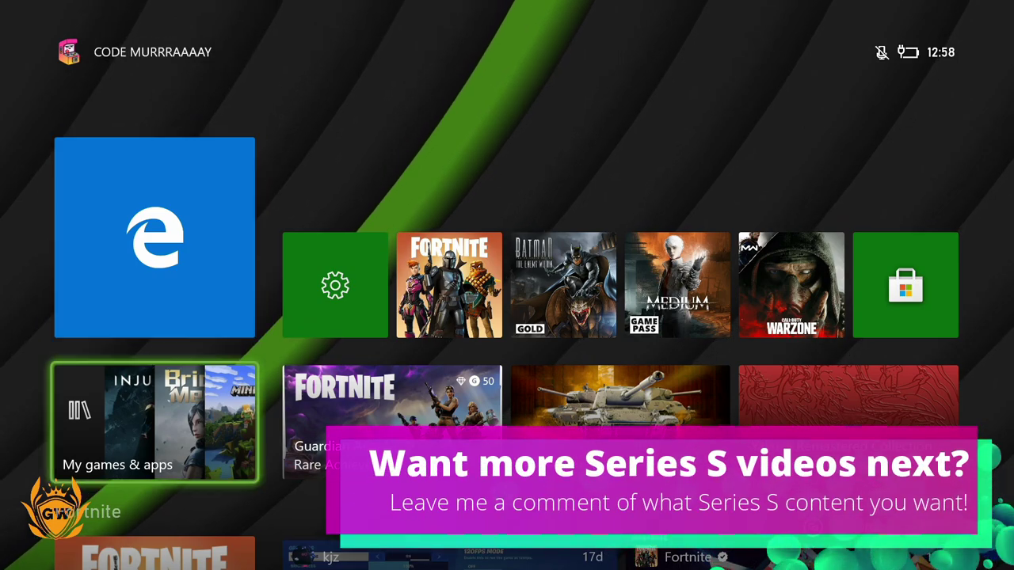
{"action": "key", "text": "Up"}
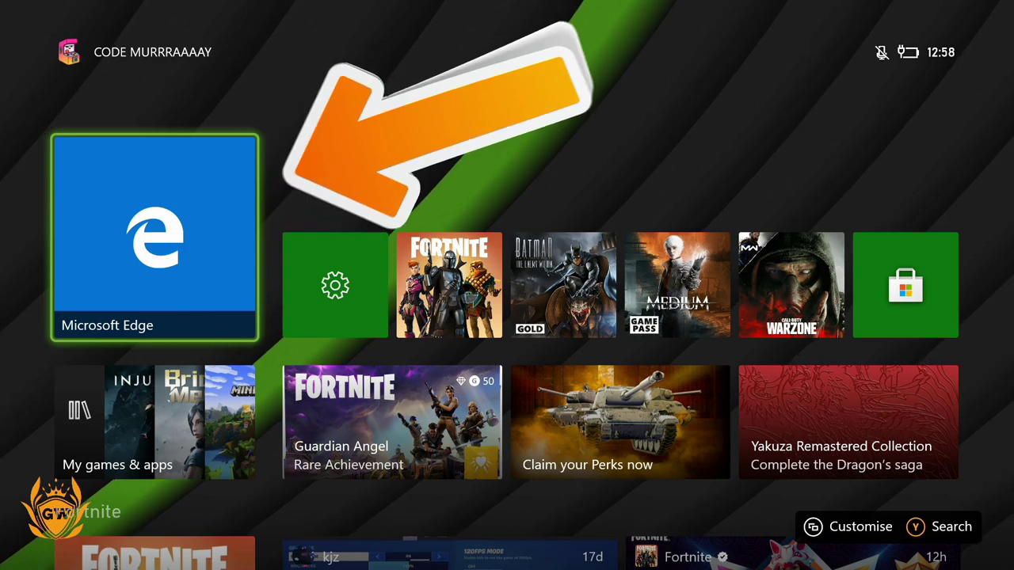
{"action": "key", "text": "Return"}
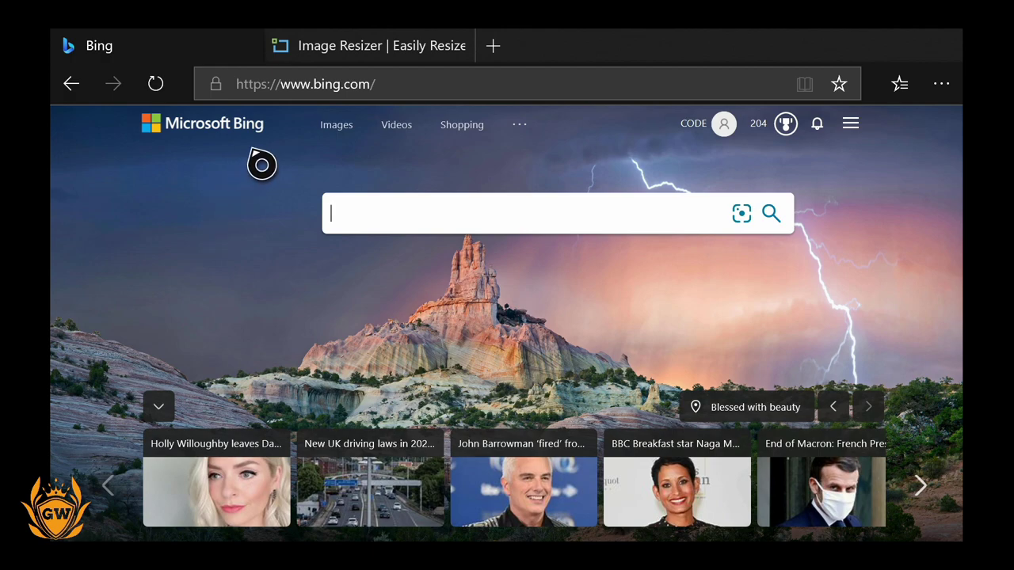
Go to Bing's Images section to show the trending image searches page
{"action": "left_click", "coordinate": [565, 95]}
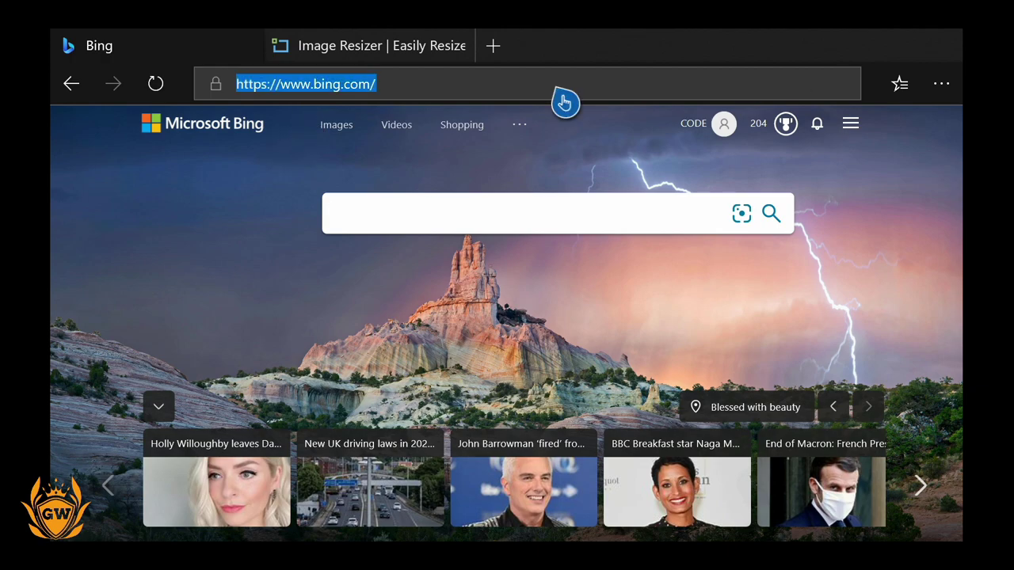
{"action": "left_click", "coordinate": [557, 166]}
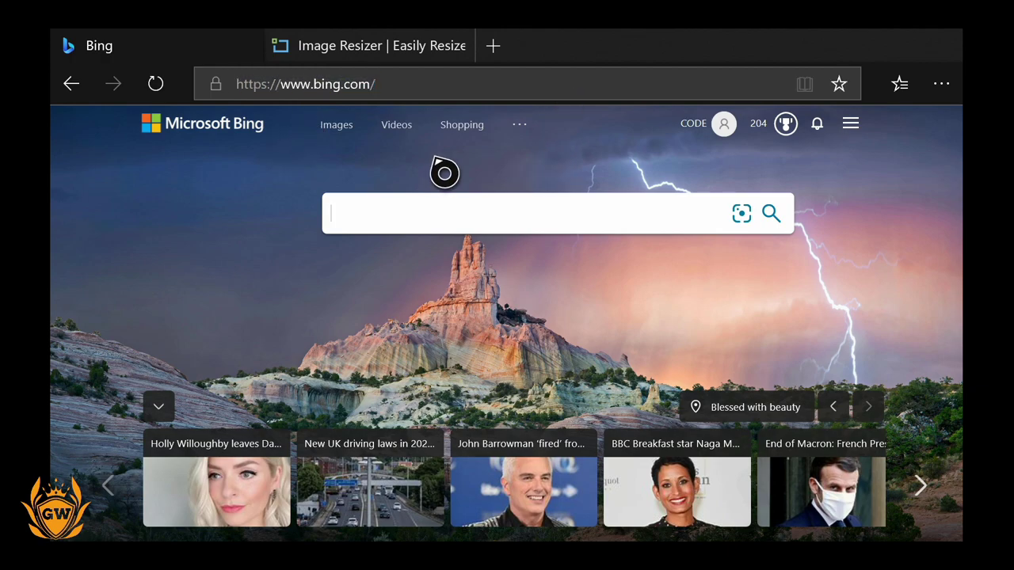
{"action": "left_click", "coordinate": [347, 140]}
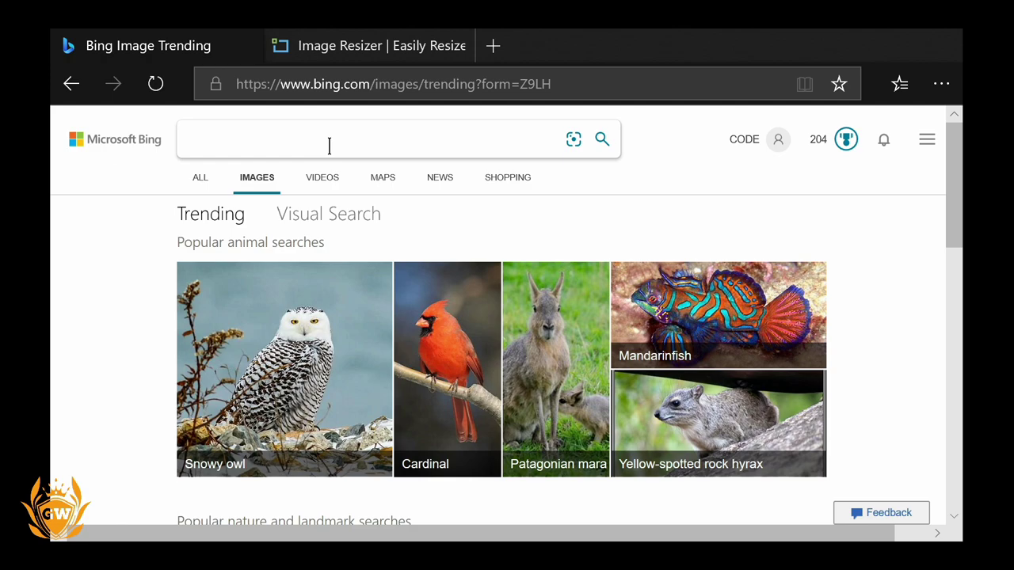
Run a Bing image search for 'grogu'
{"action": "left_click", "coordinate": [329, 145]}
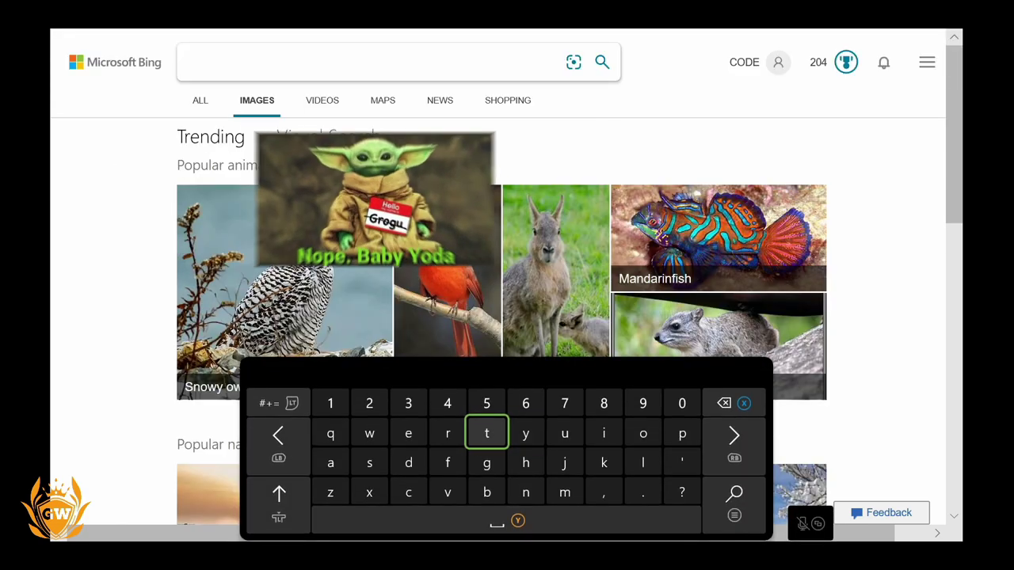
{"action": "type", "text": "gr"}
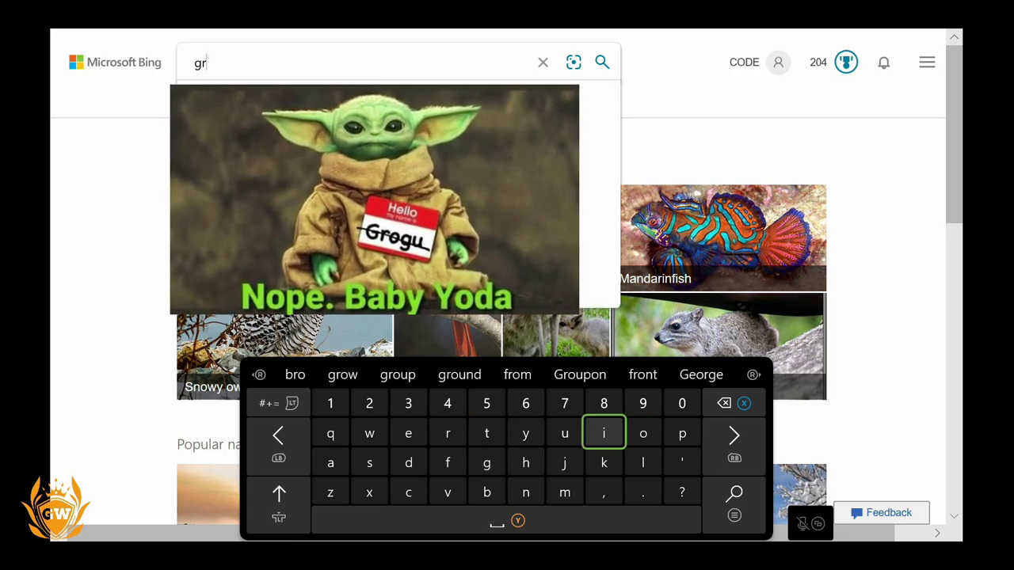
{"action": "type", "text": "ogu"}
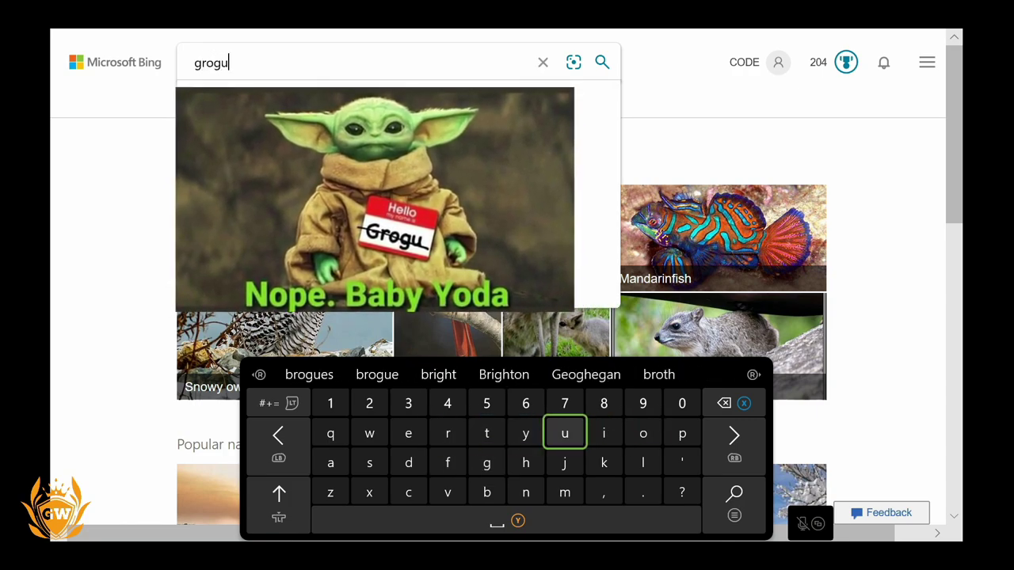
{"action": "key", "text": "Return"}
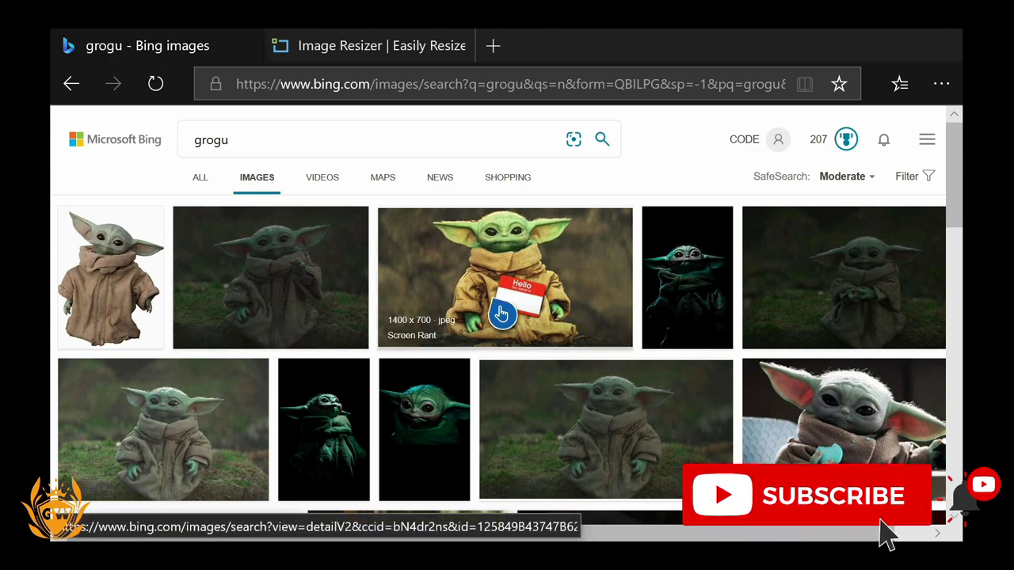
Scroll down the Grogu results and open one picture in the detail view
{"action": "scroll", "coordinate": [414, 473], "scroll_direction": "down", "scroll_amount": 2}
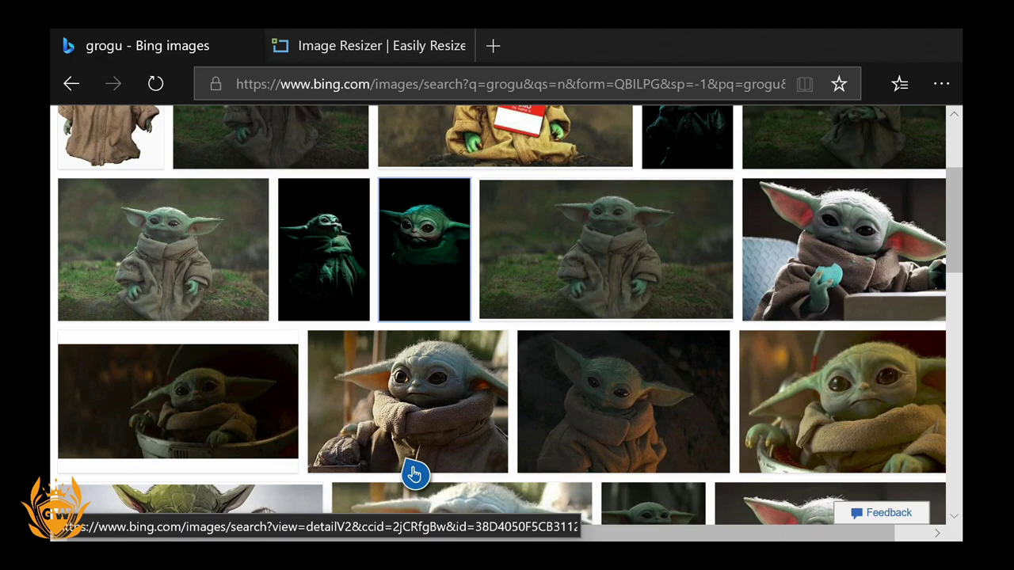
{"action": "scroll", "coordinate": [413, 473], "scroll_direction": "down", "scroll_amount": 2}
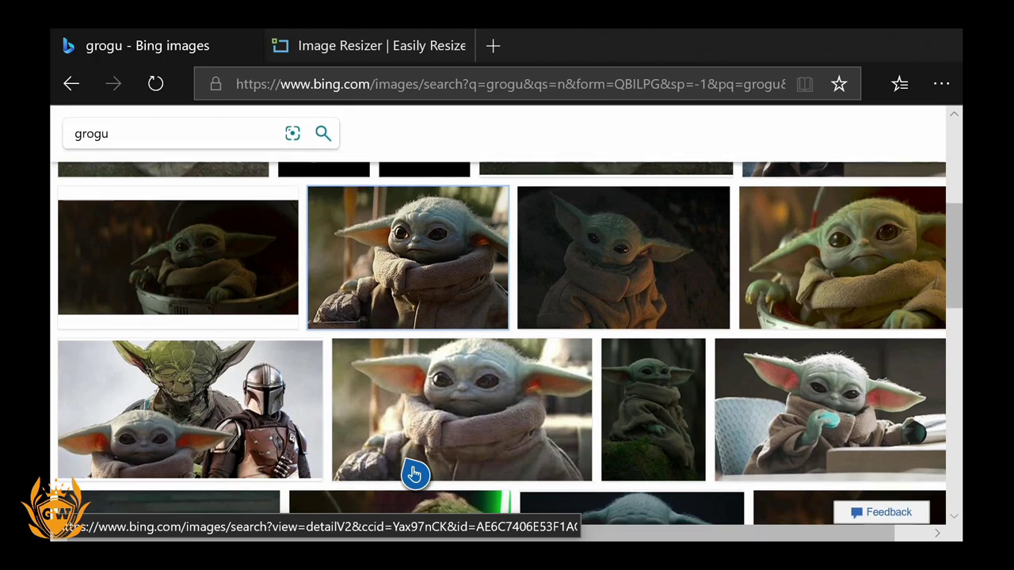
{"action": "scroll", "coordinate": [414, 473], "scroll_direction": "down", "scroll_amount": 2}
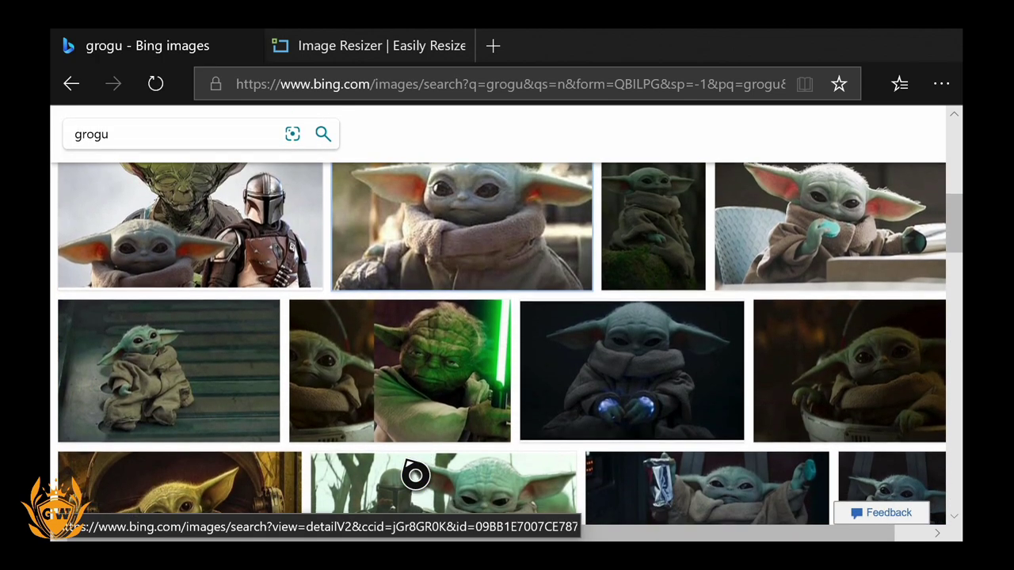
{"action": "scroll", "coordinate": [413, 474], "scroll_direction": "down", "scroll_amount": 3}
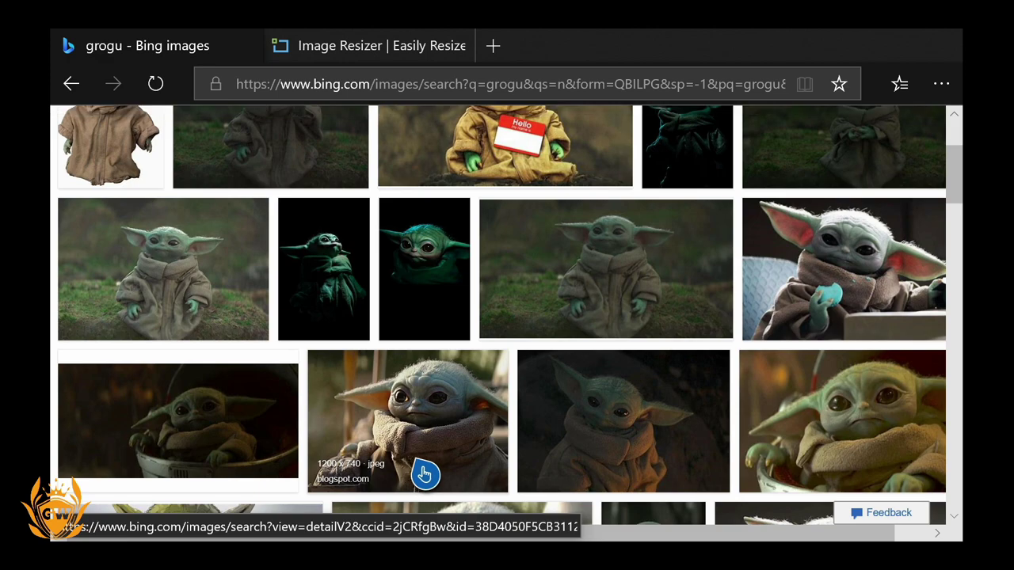
{"action": "scroll", "coordinate": [378, 425], "scroll_direction": "down", "scroll_amount": 5}
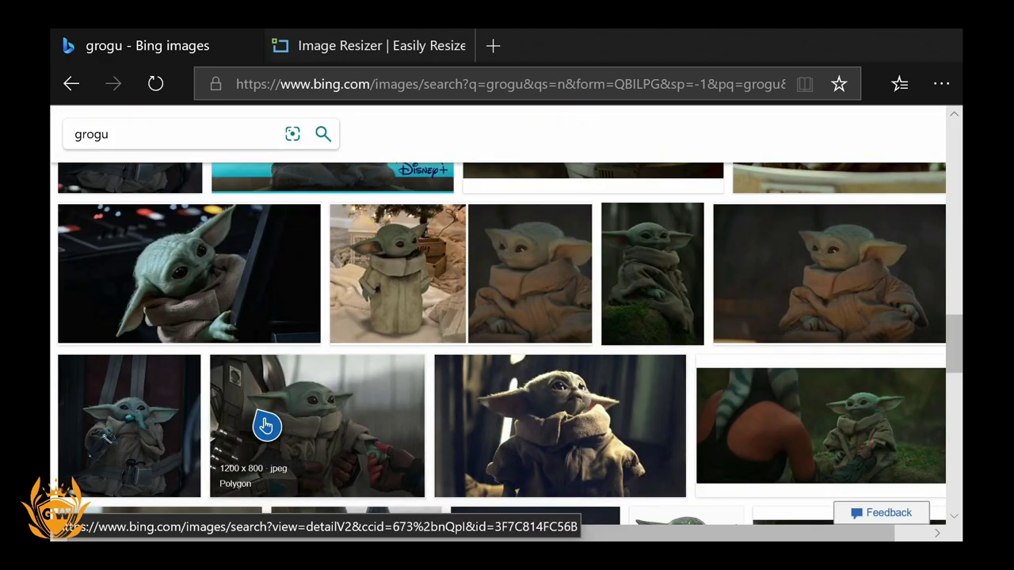
{"action": "left_click", "coordinate": [157, 426]}
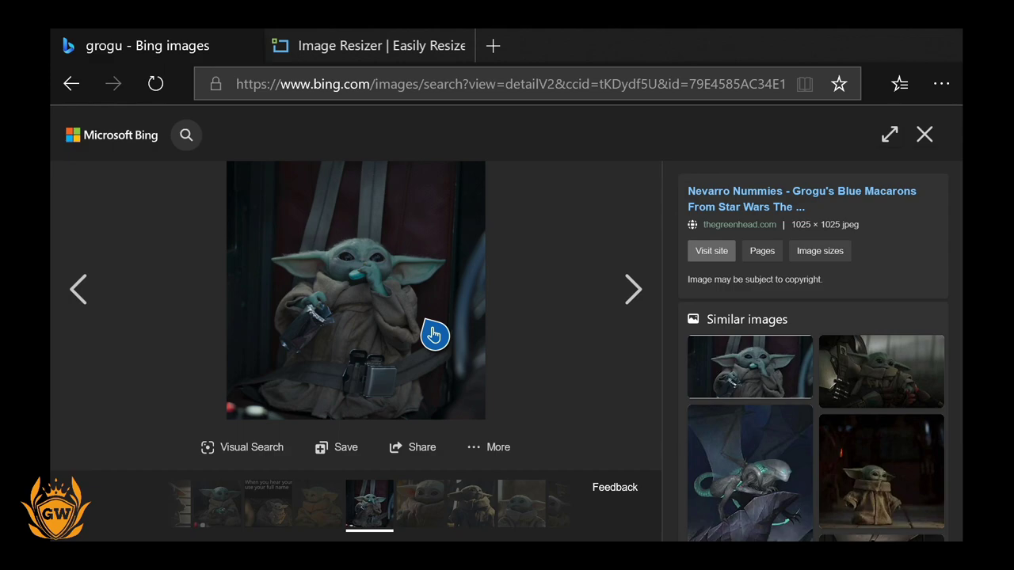
Choose 'Save picture as' from the Grogu image's context menu
{"action": "right_click", "coordinate": [434, 335]}
{"action": "key", "text": "Down"}
{"action": "key", "text": "Down"}
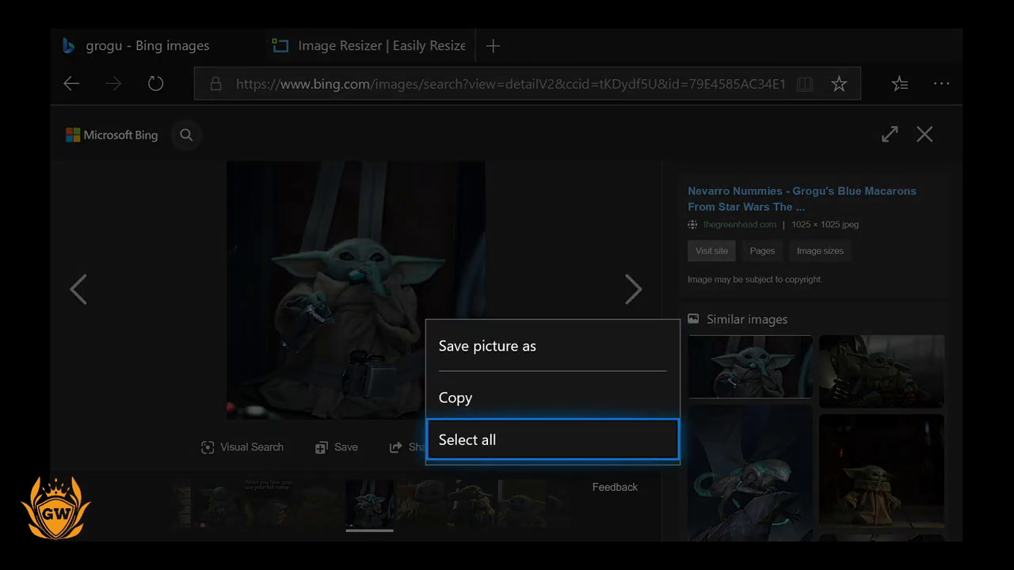
{"action": "key", "text": "Up"}
{"action": "key", "text": "Up"}
{"action": "key", "text": "Return"}
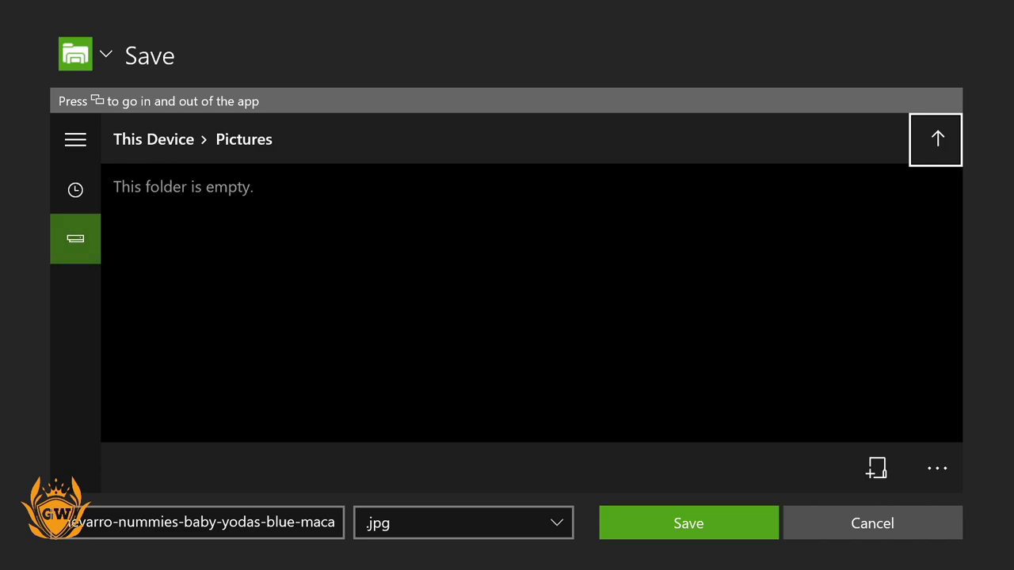
Confirm saving the Grogu picture as a .jpg in the Pictures folder
{"action": "key", "text": "Down"}
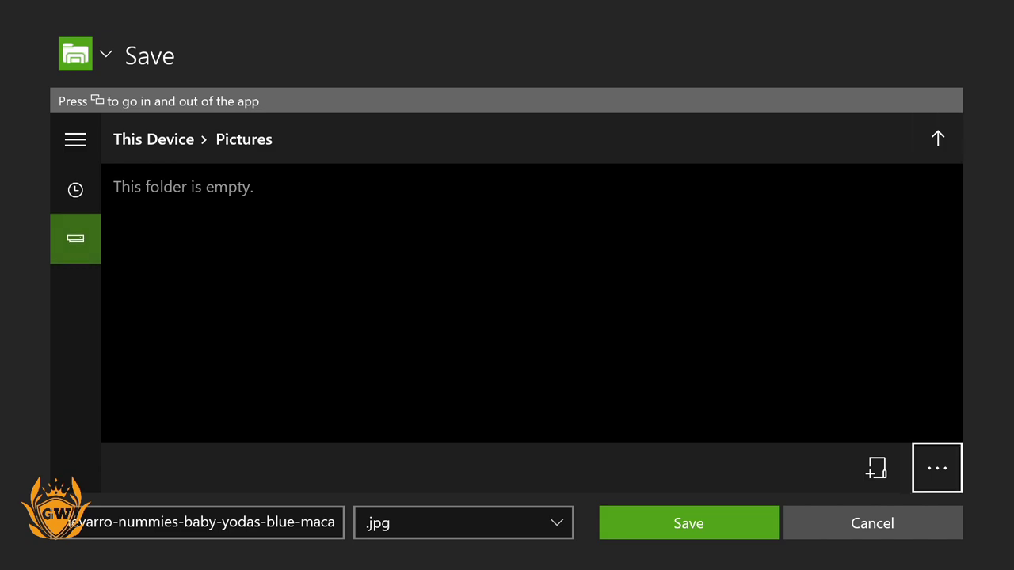
{"action": "key", "text": "Down"}
{"action": "key", "text": "Left"}
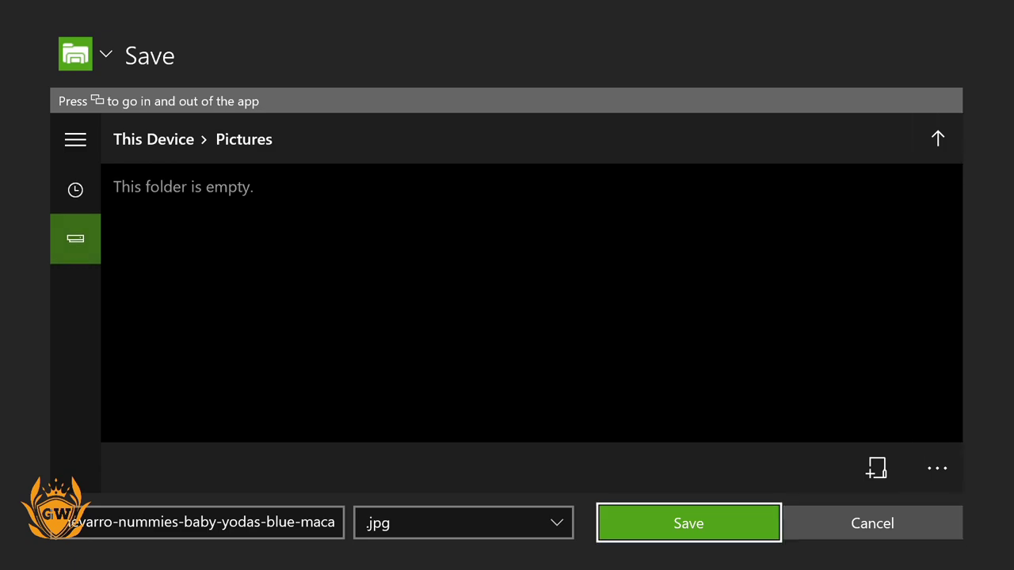
{"action": "key", "text": "Left"}
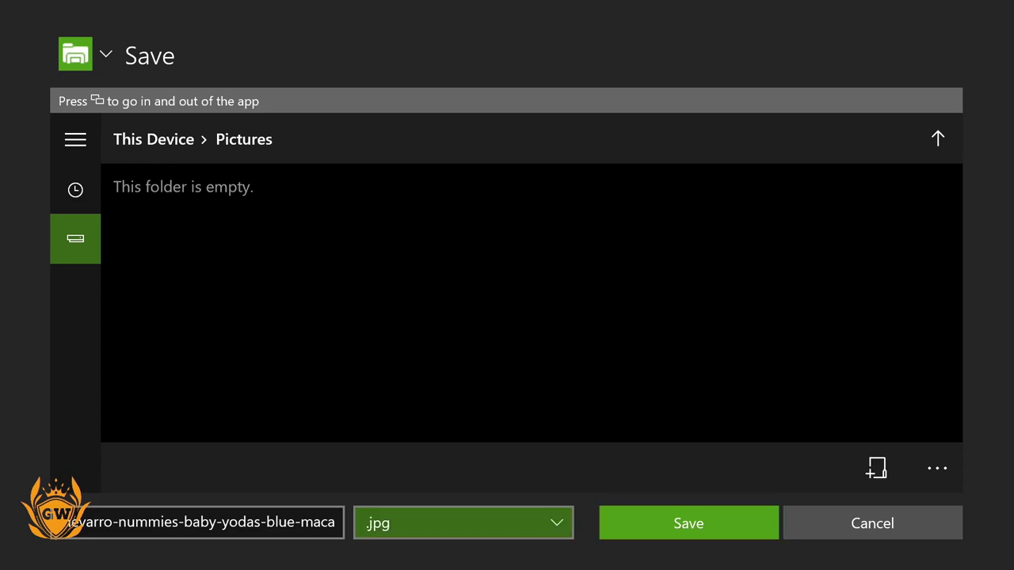
{"action": "key", "text": "Right"}
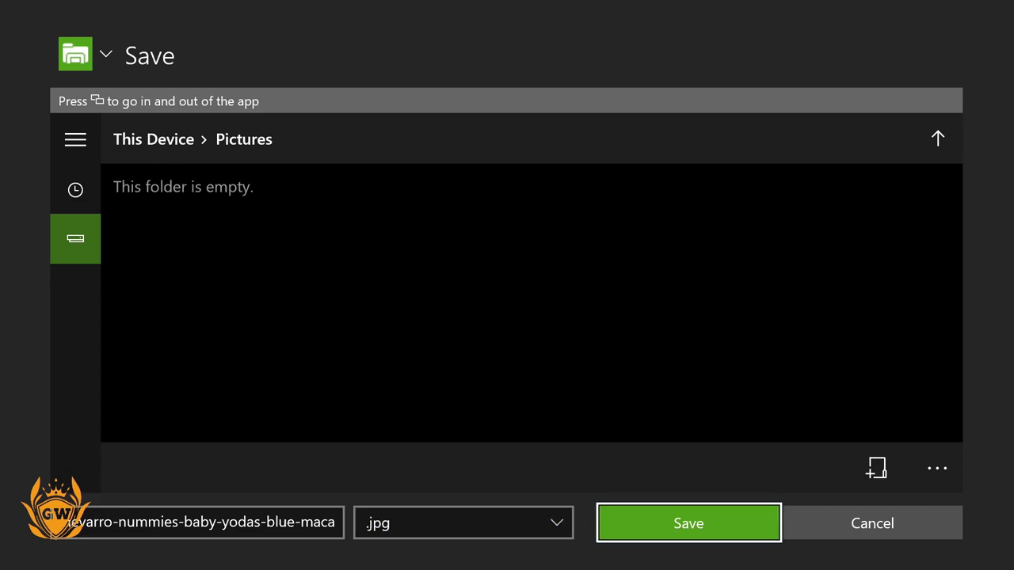
{"action": "key", "text": "Return"}
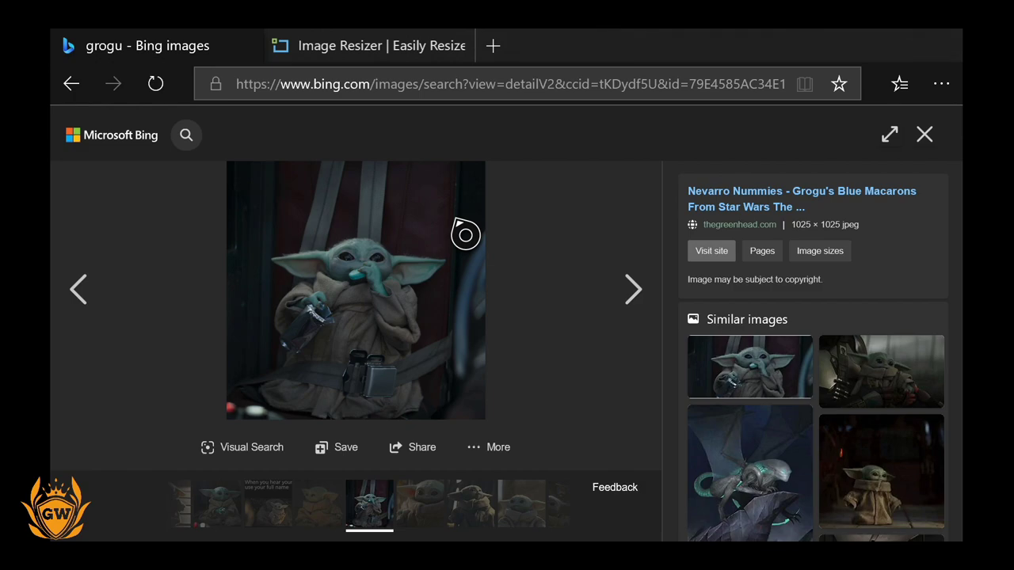
Switch to the Image Resizer tab to bring up its file Open dialog
{"action": "key", "text": "ctrl+Tab"}
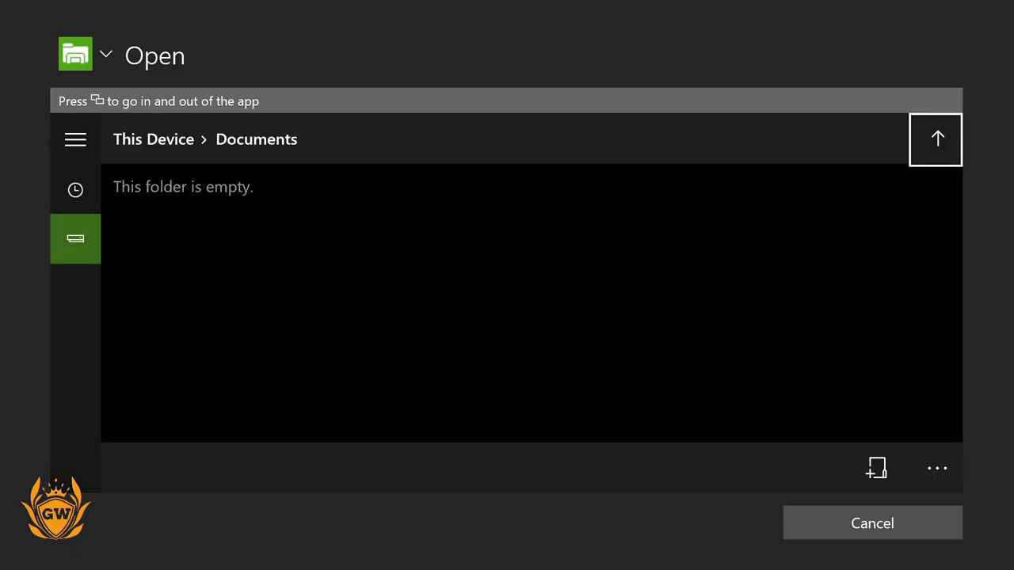
Upload the saved Grogu file from the picker's Recent files to ImageResizer.com
{"action": "key", "text": "Down"}
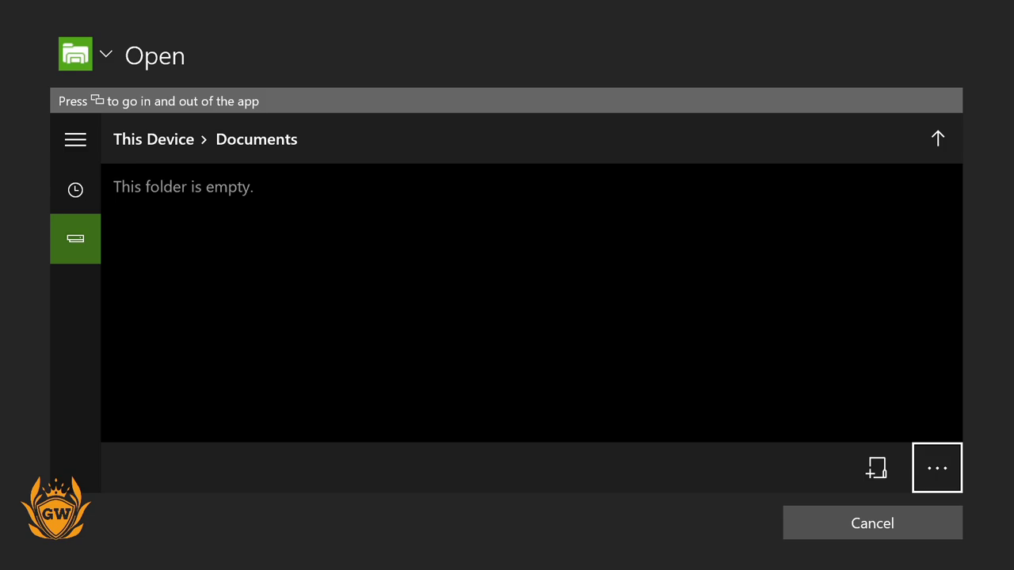
{"action": "key", "text": "Left"}
{"action": "key", "text": "Left"}
{"action": "key", "text": "Up"}
{"action": "key", "text": "Return"}
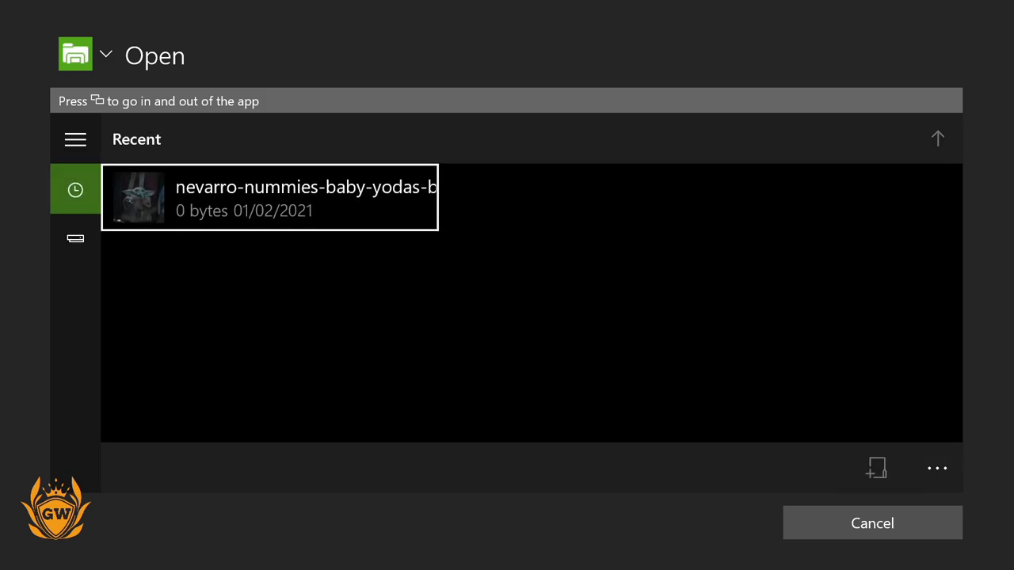
{"action": "key", "text": "Return"}
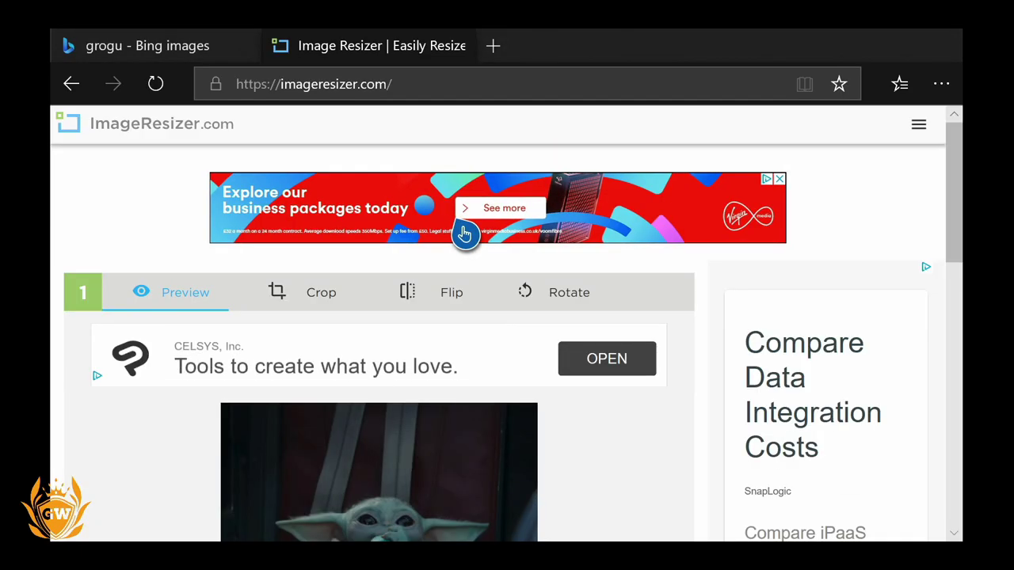
{"action": "scroll", "coordinate": [589, 504], "scroll_direction": "down", "scroll_amount": 3}
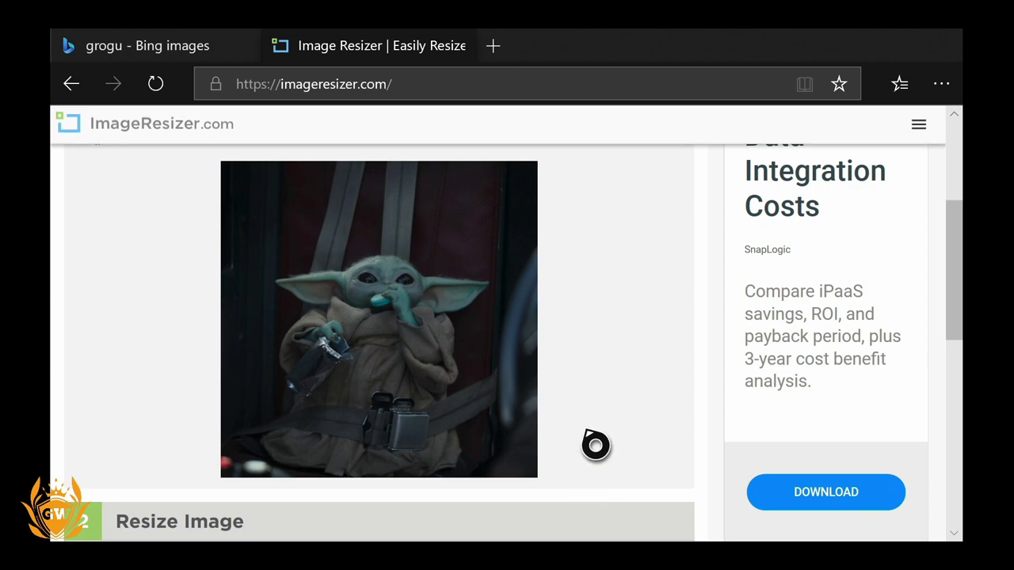
Enter 1920 as the width on the keypad so dimensions read 1920 x 1920
{"action": "scroll", "coordinate": [595, 446], "scroll_direction": "down", "scroll_amount": 1}
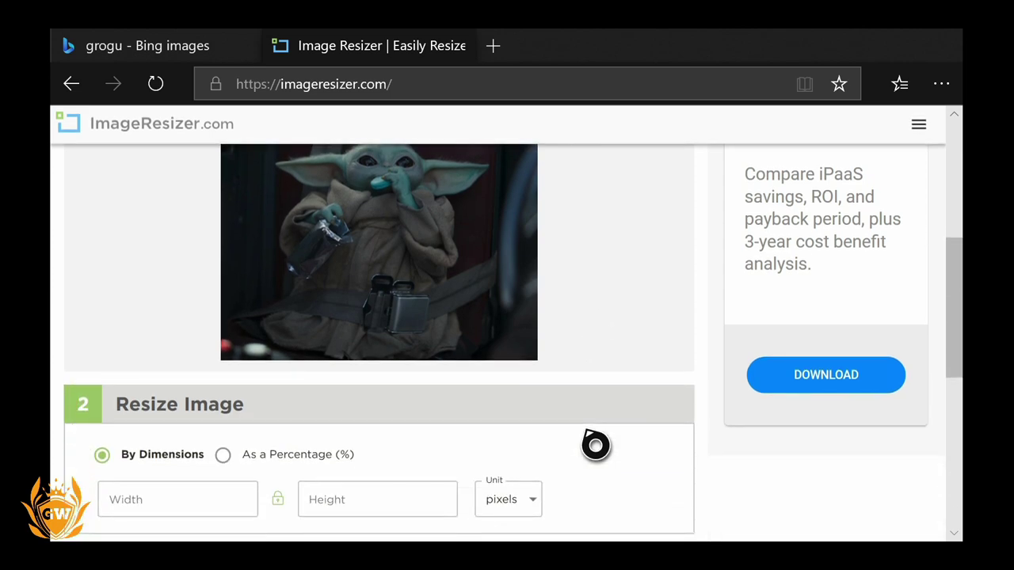
{"action": "scroll", "coordinate": [596, 445], "scroll_direction": "down", "scroll_amount": 2}
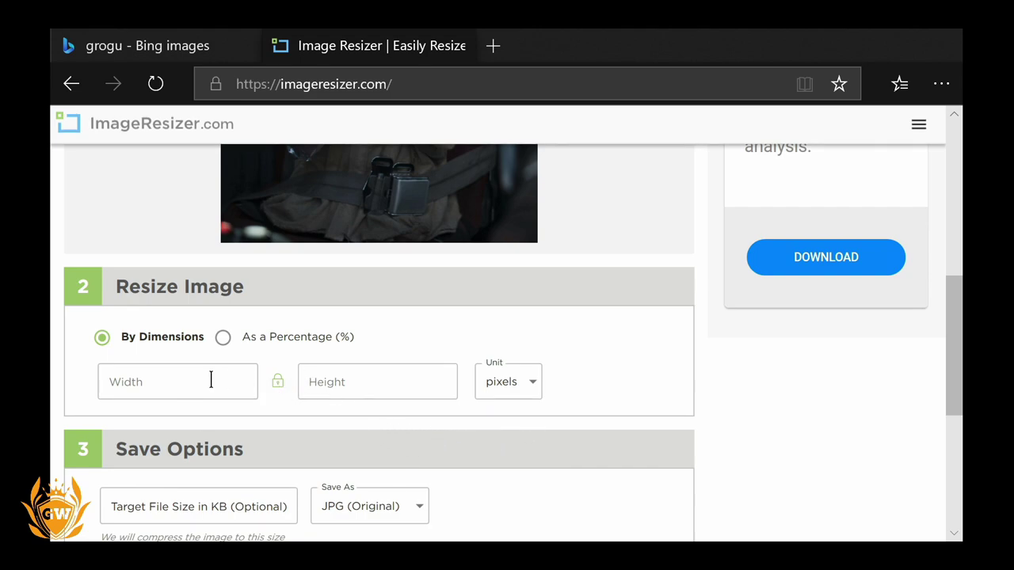
{"action": "left_click", "coordinate": [178, 381]}
{"action": "key", "text": "Down"}
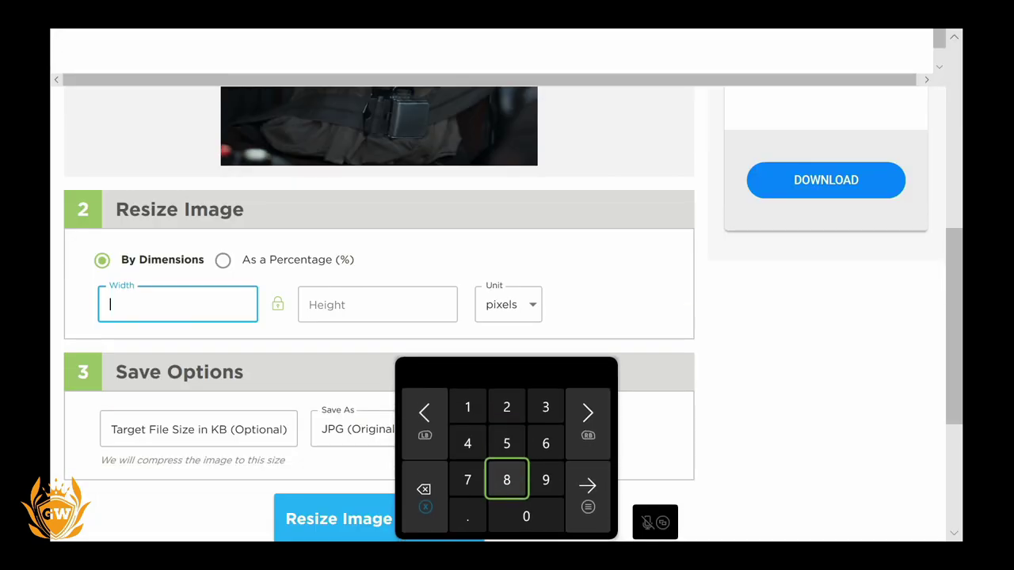
{"action": "key", "text": "Left"}
{"action": "key", "text": "Up"}
{"action": "key", "text": "Up"}
{"action": "key", "text": "Return"}
{"action": "key", "text": "Down"}
{"action": "key", "text": "Right"}
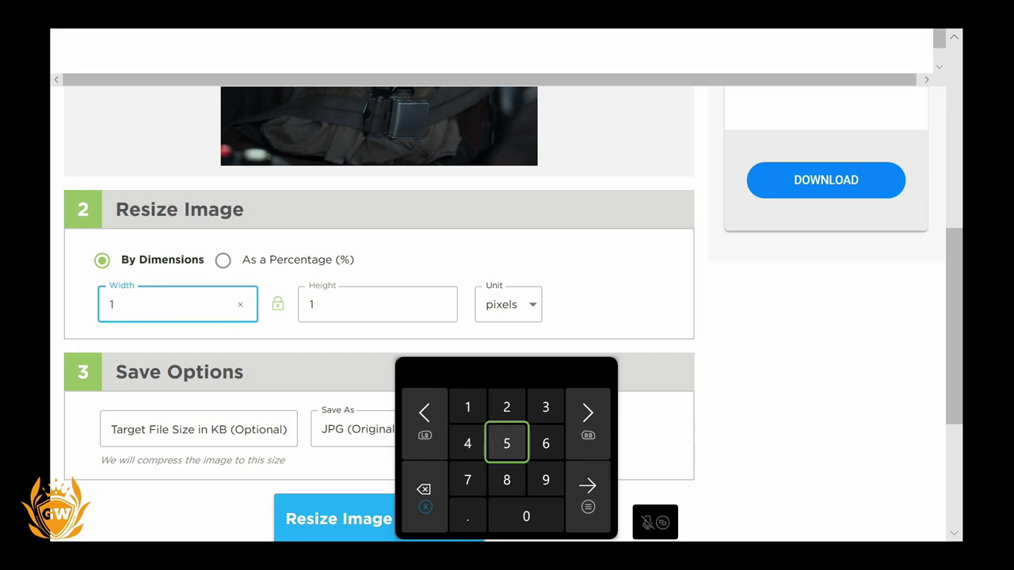
{"action": "key", "text": "Right"}
{"action": "key", "text": "Down"}
{"action": "key", "text": "Return"}
{"action": "key", "text": "Left"}
{"action": "key", "text": "Up"}
{"action": "key", "text": "Up"}
{"action": "key", "text": "Return"}
{"action": "key", "text": "Down"}
{"action": "key", "text": "Down"}
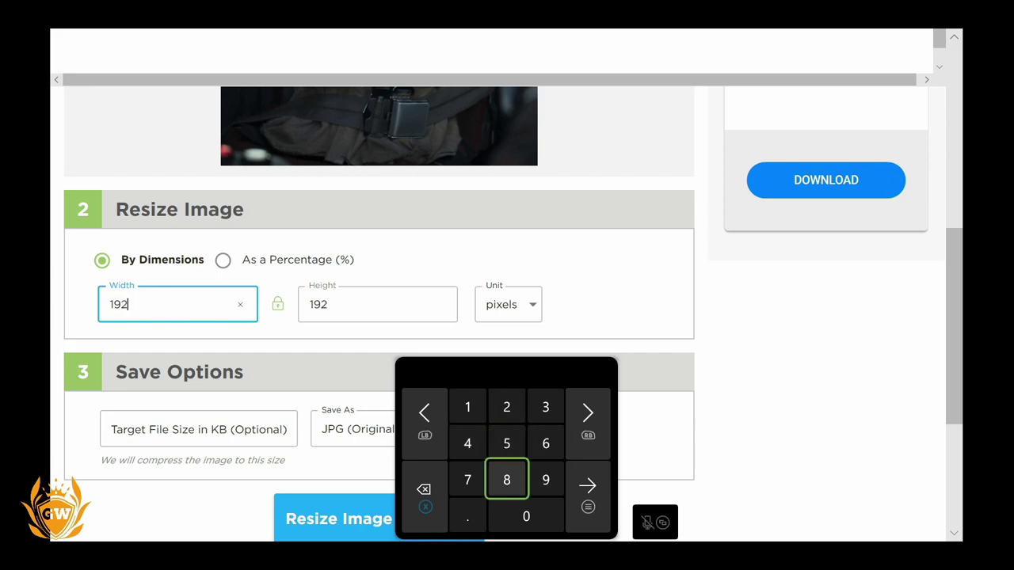
{"action": "key", "text": "Down"}
{"action": "key", "text": "Return"}
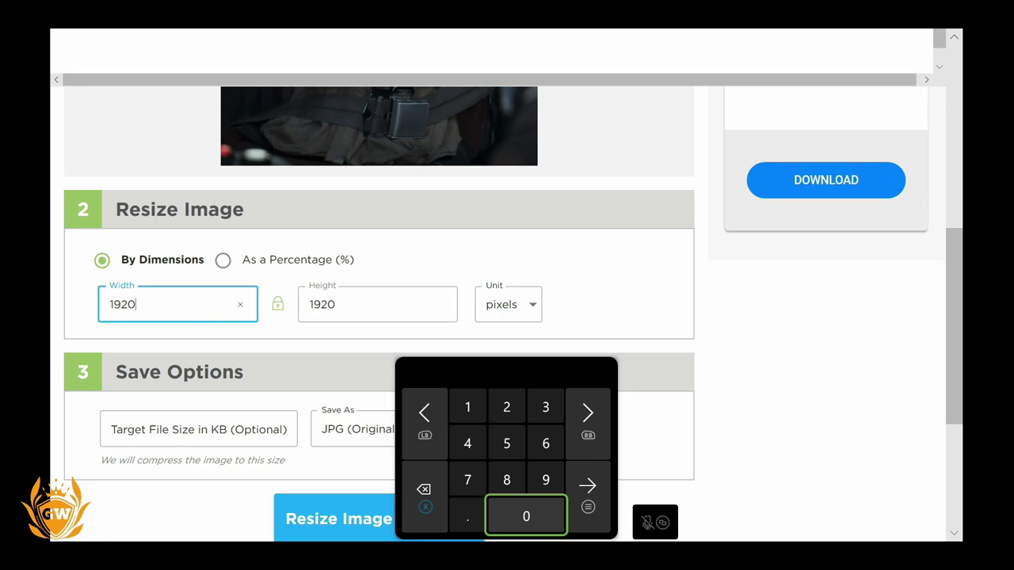
{"action": "key", "text": "Right"}
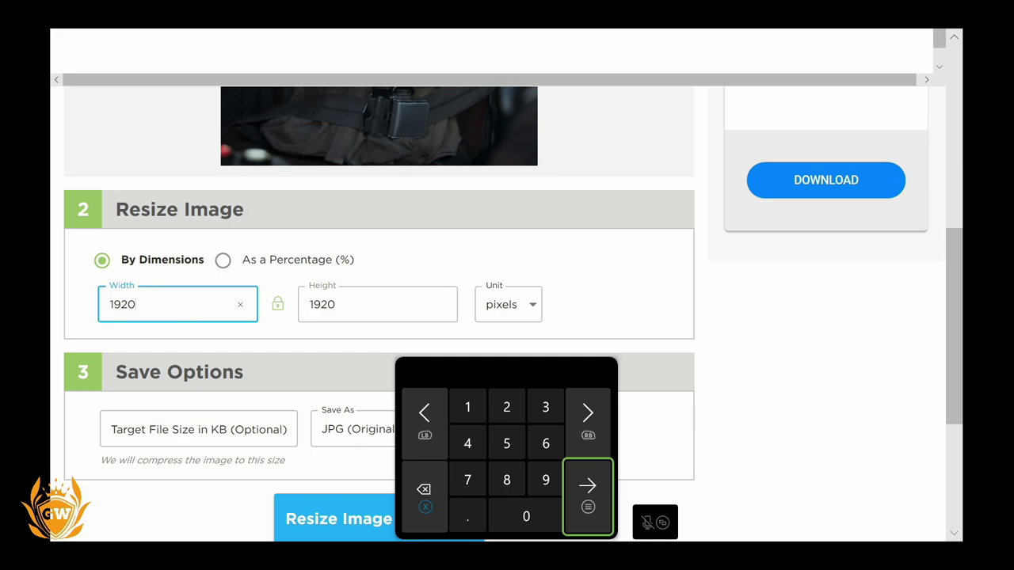
{"action": "key", "text": "Return"}
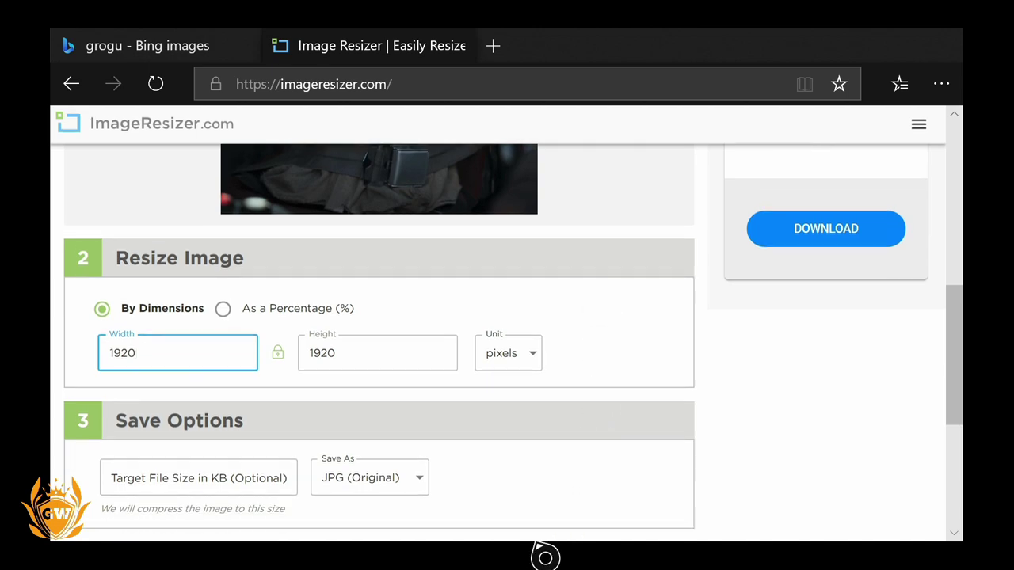
Resize the Grogu image to 1920 x 1920 and download the 155.22 KB result
{"action": "scroll", "coordinate": [543, 531], "scroll_direction": "down", "scroll_amount": 4}
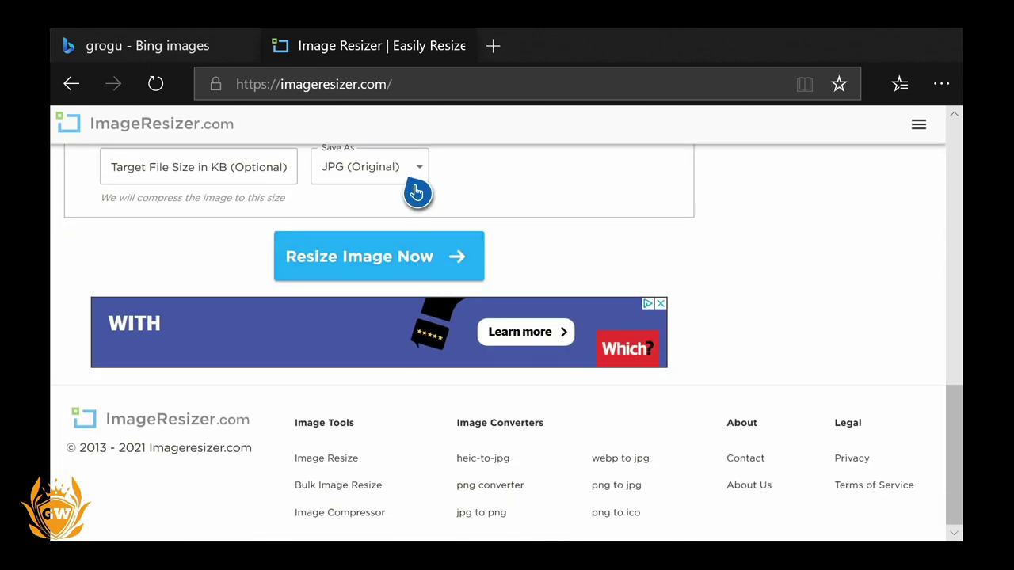
{"action": "left_click", "coordinate": [425, 267]}
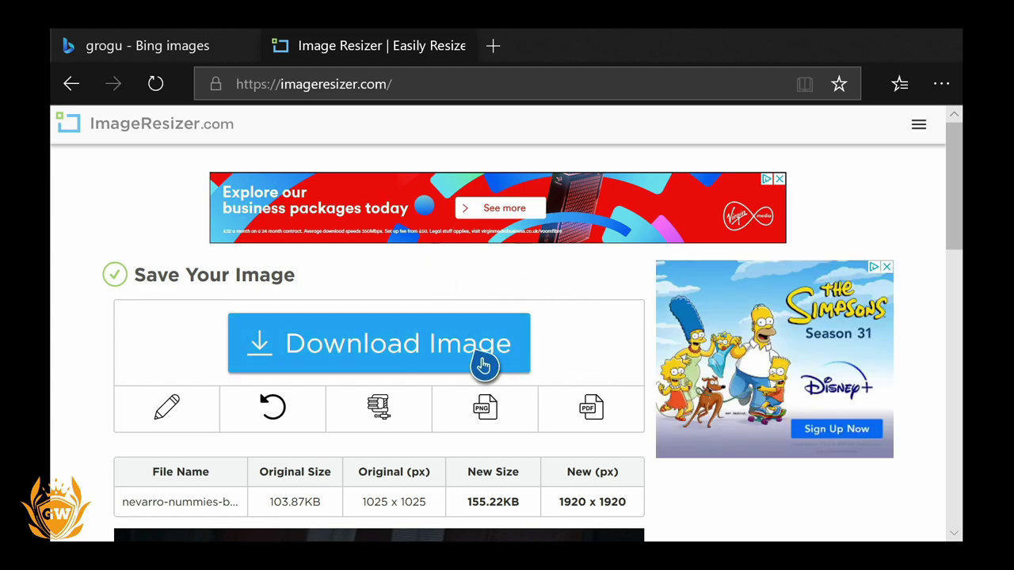
{"action": "left_click", "coordinate": [483, 364]}
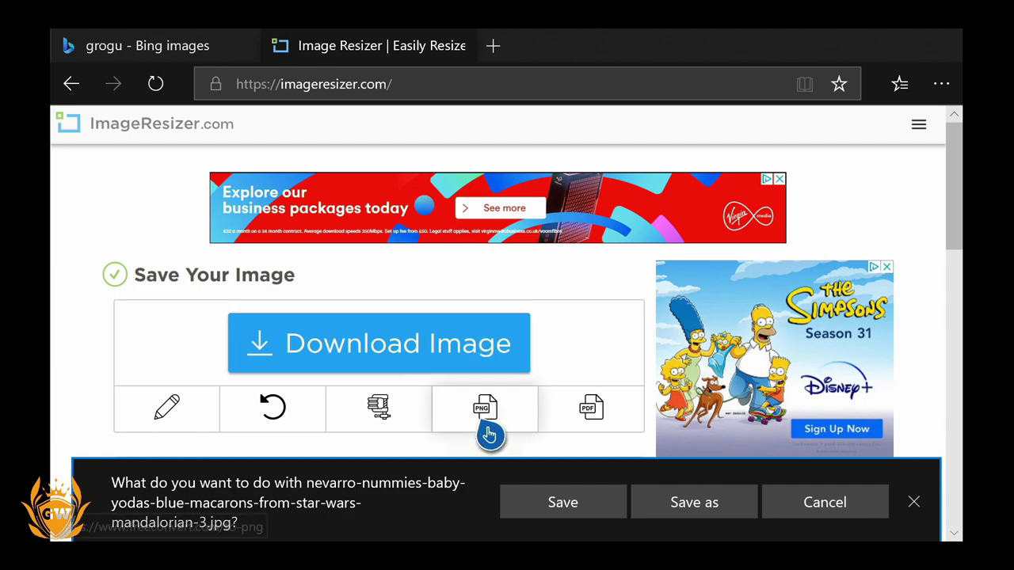
Save the resized Grogu JPG to This Device > Downloads
{"action": "left_click", "coordinate": [679, 504]}
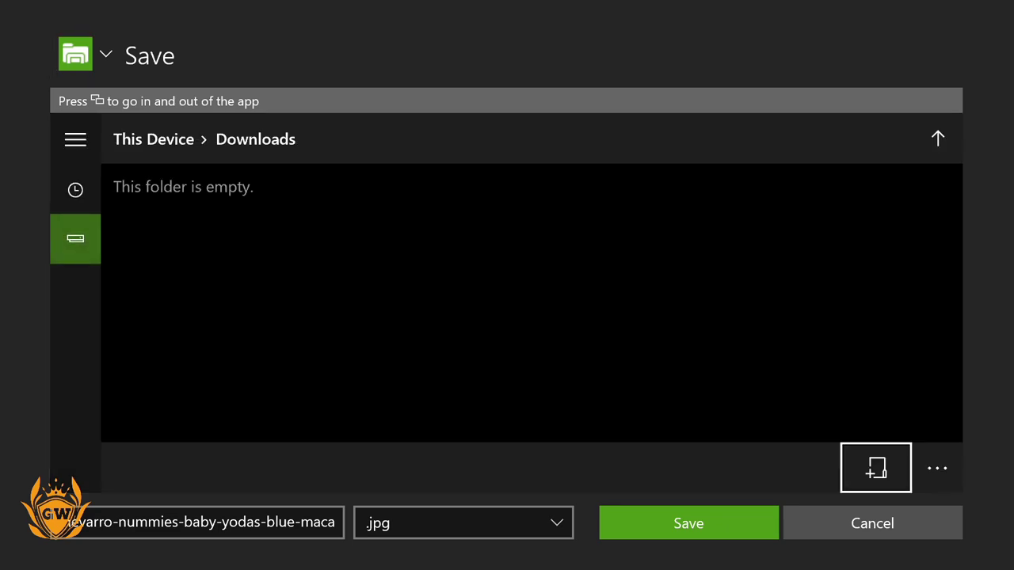
{"action": "key", "text": "Down"}
{"action": "key", "text": "Left"}
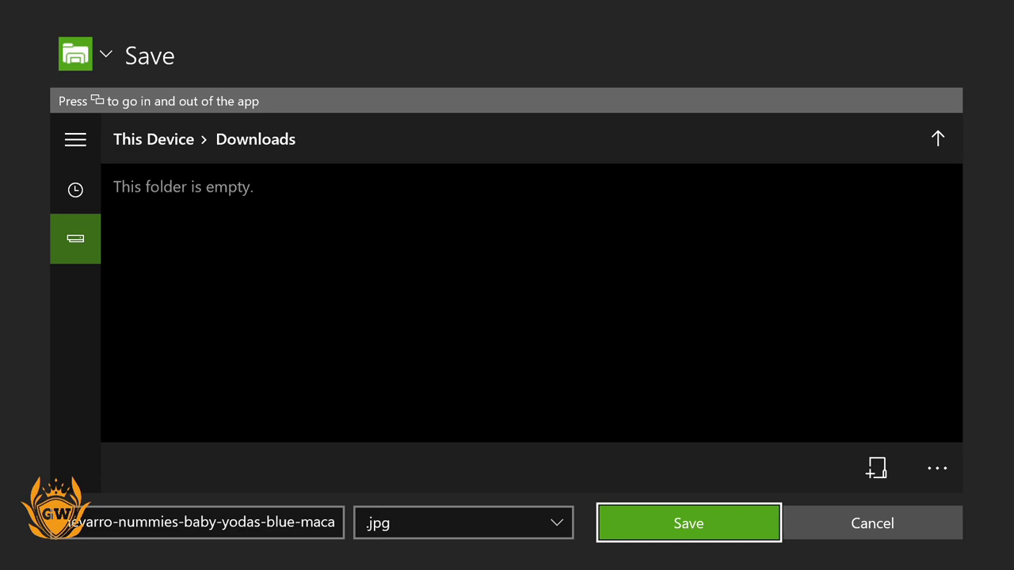
{"action": "key", "text": "Return"}
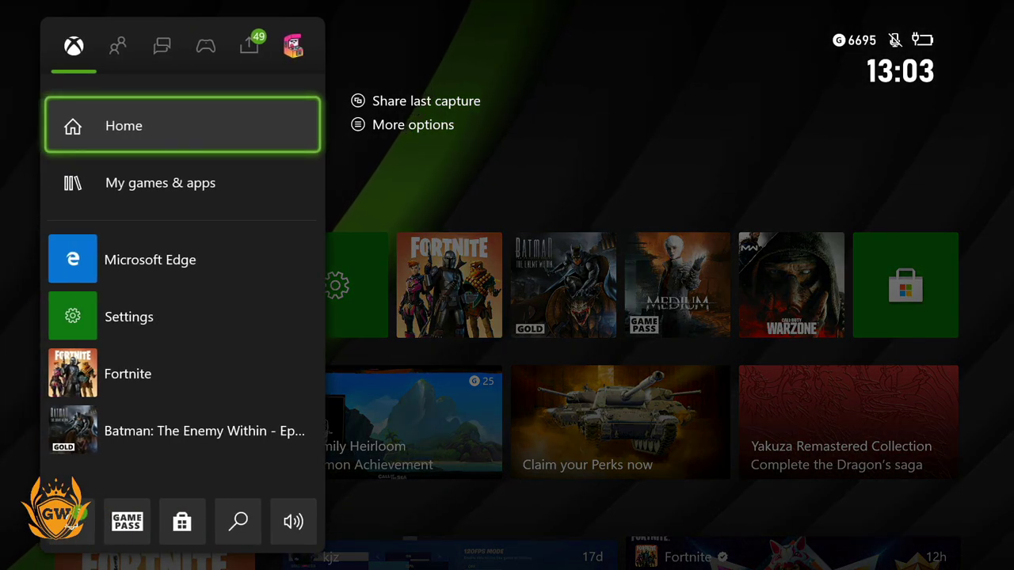
Go through Profile & system > profile > My profile > Customise profile to Change gamerpic
{"action": "key", "text": "Right"}
{"action": "key", "text": "Right"}
{"action": "key", "text": "Right"}
{"action": "key", "text": "Right"}
{"action": "key", "text": "Right"}
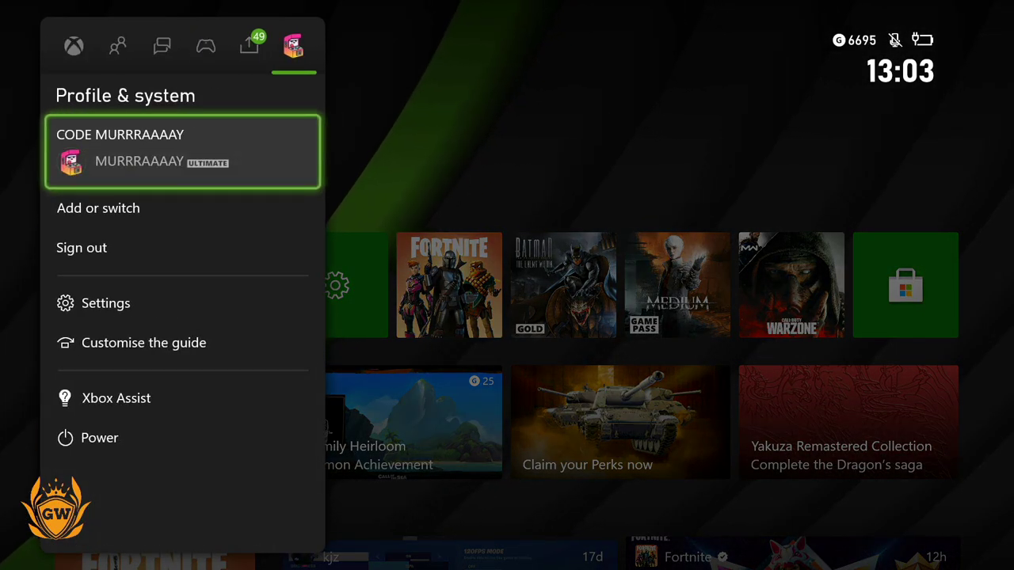
{"action": "key", "text": "Down"}
{"action": "key", "text": "Up"}
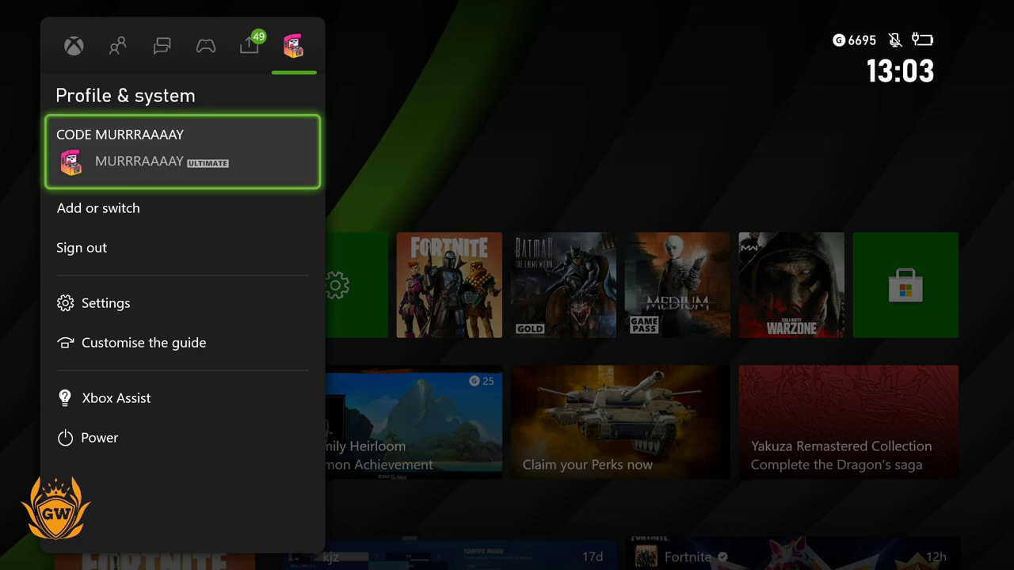
{"action": "key", "text": "Return"}
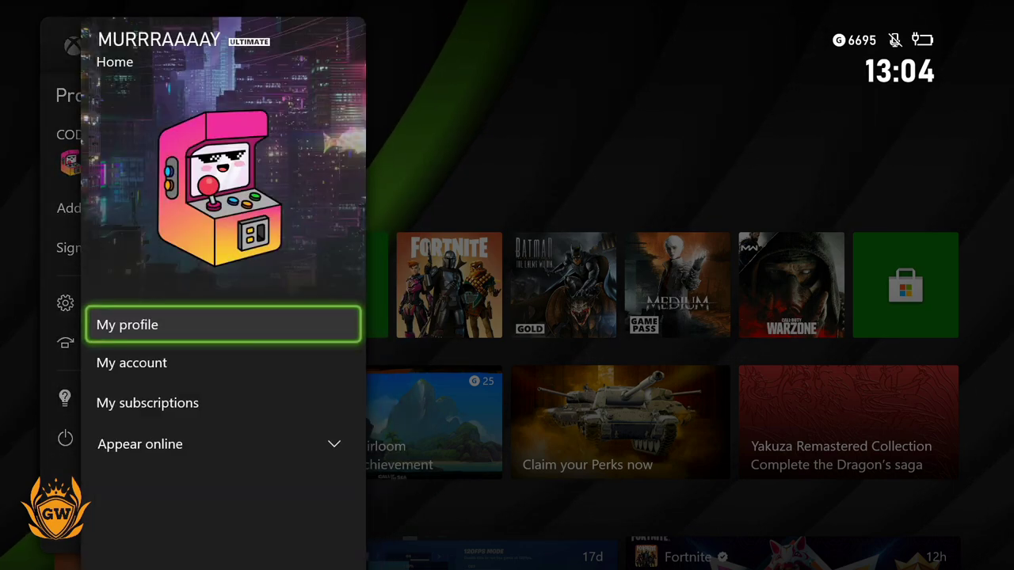
{"action": "key", "text": "Return"}
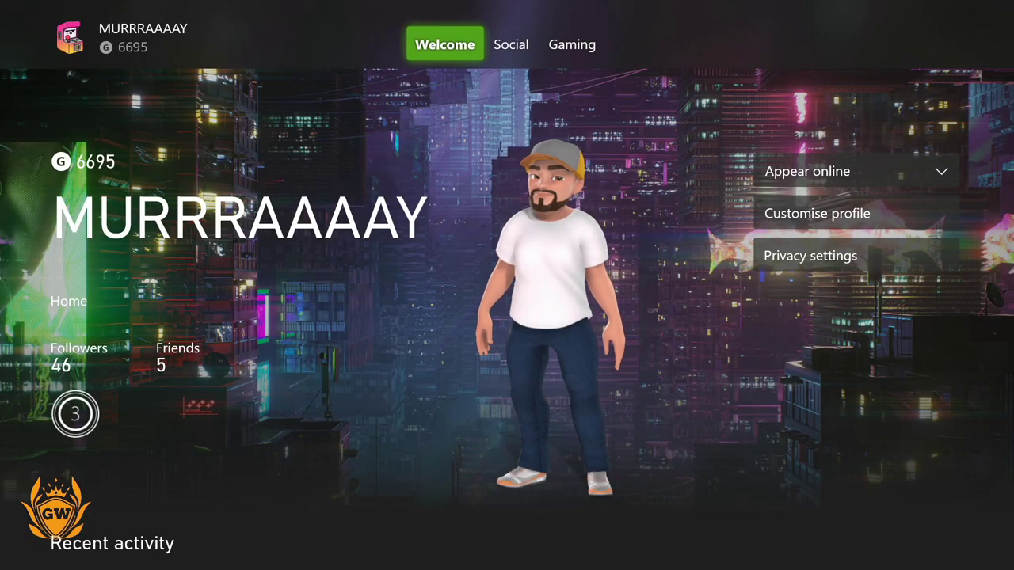
{"action": "key", "text": "Right"}
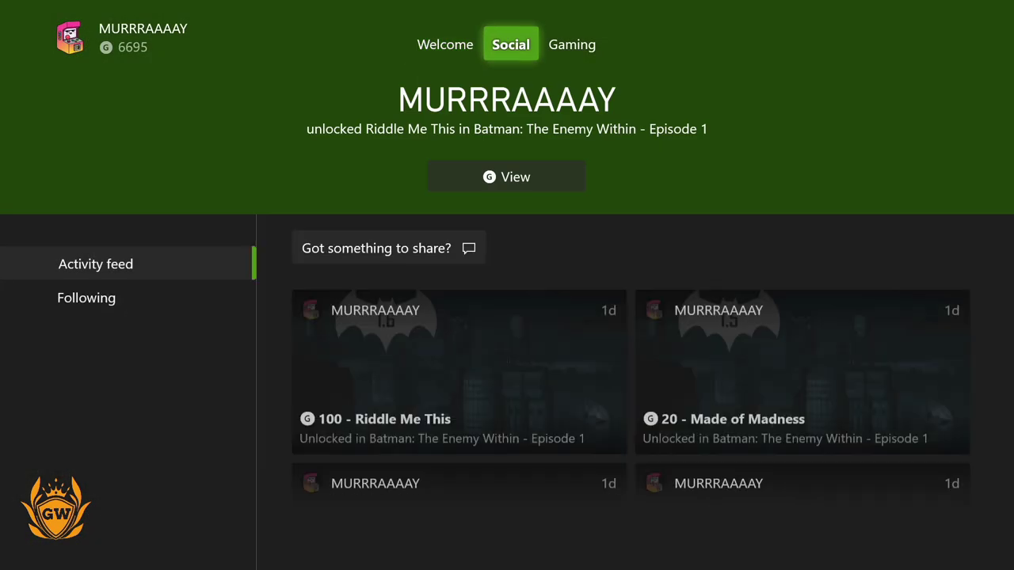
{"action": "key", "text": "Left"}
{"action": "key", "text": "Down"}
{"action": "key", "text": "Down"}
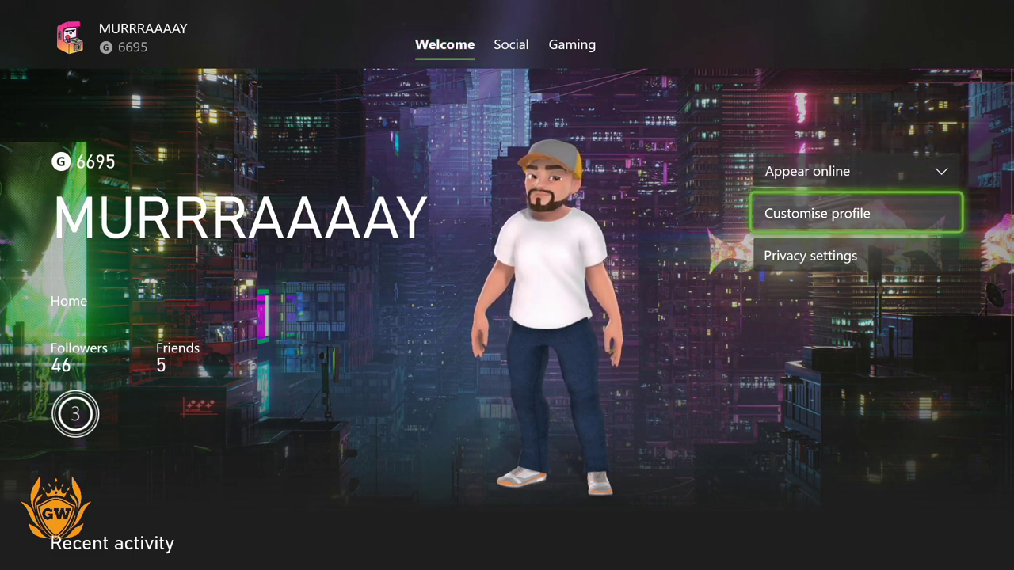
{"action": "key", "text": "Return"}
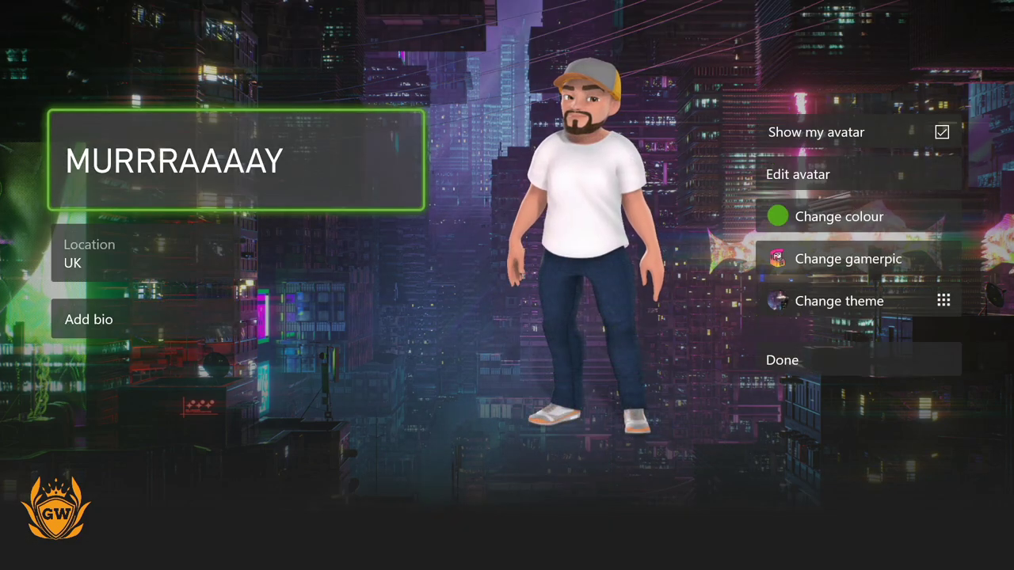
{"action": "key", "text": "Right"}
{"action": "key", "text": "Down"}
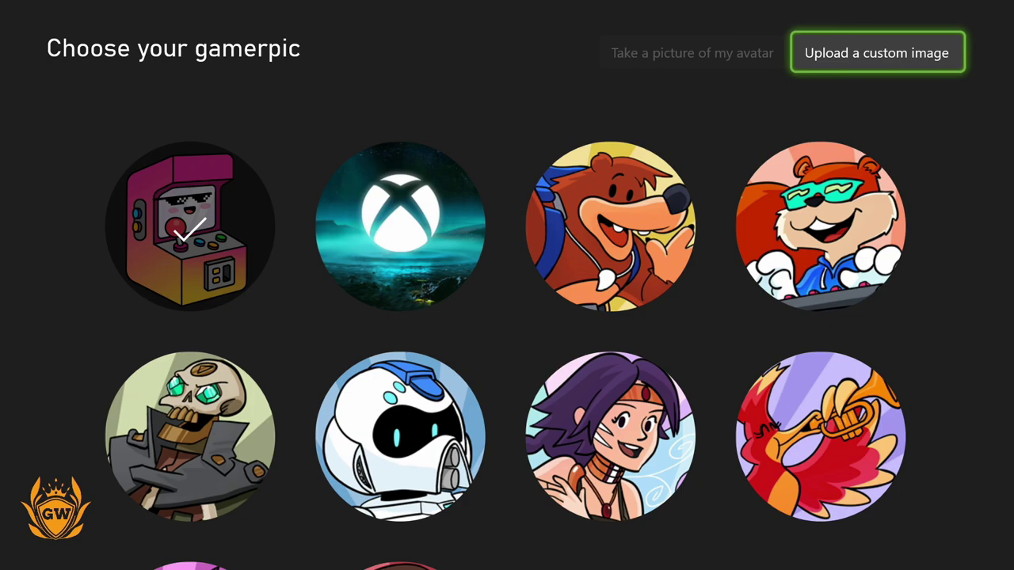
Upload the saved Grogu image as a custom gamerpic, zoomed in two steps
{"action": "key", "text": "Return"}
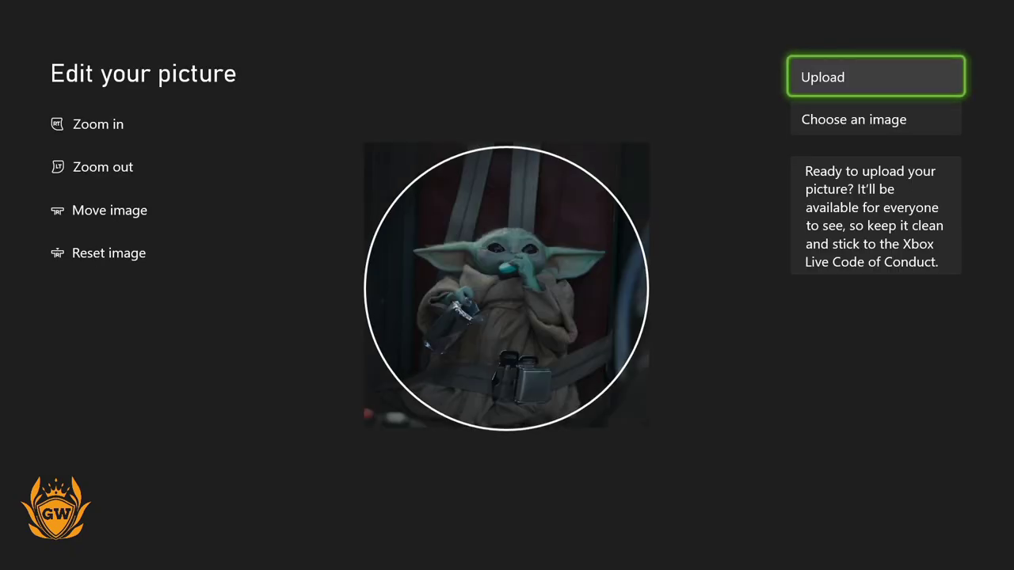
{"action": "key", "text": "Page_Down"}
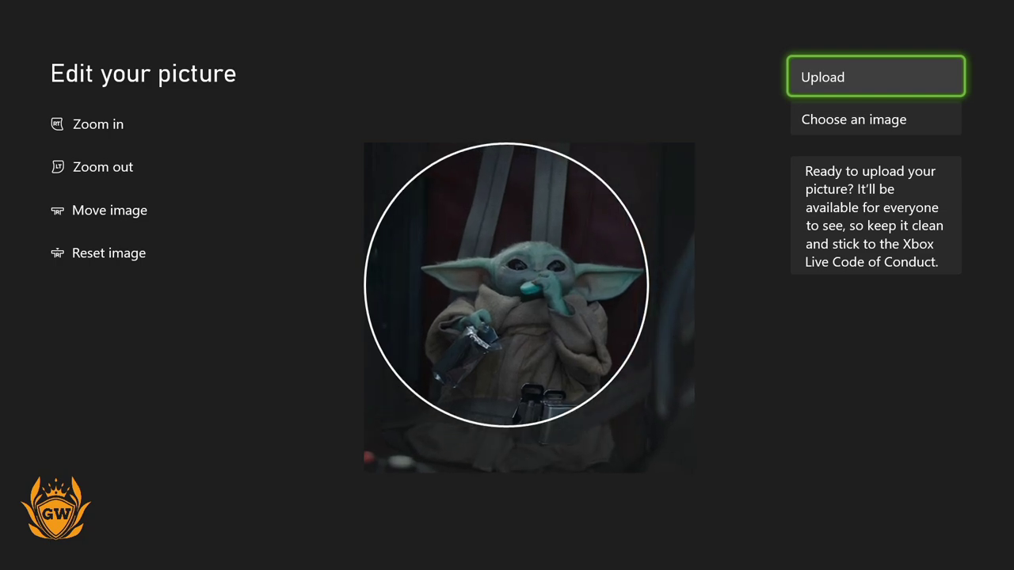
{"action": "key", "text": "Page_Down"}
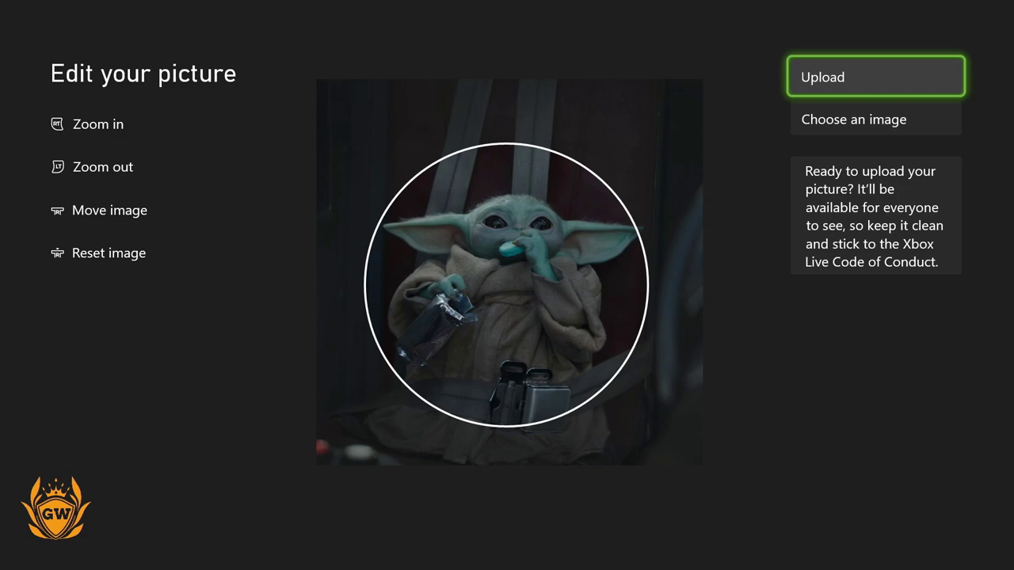
{"action": "key", "text": "Down"}
{"action": "key", "text": "Up"}
{"action": "key", "text": "Return"}
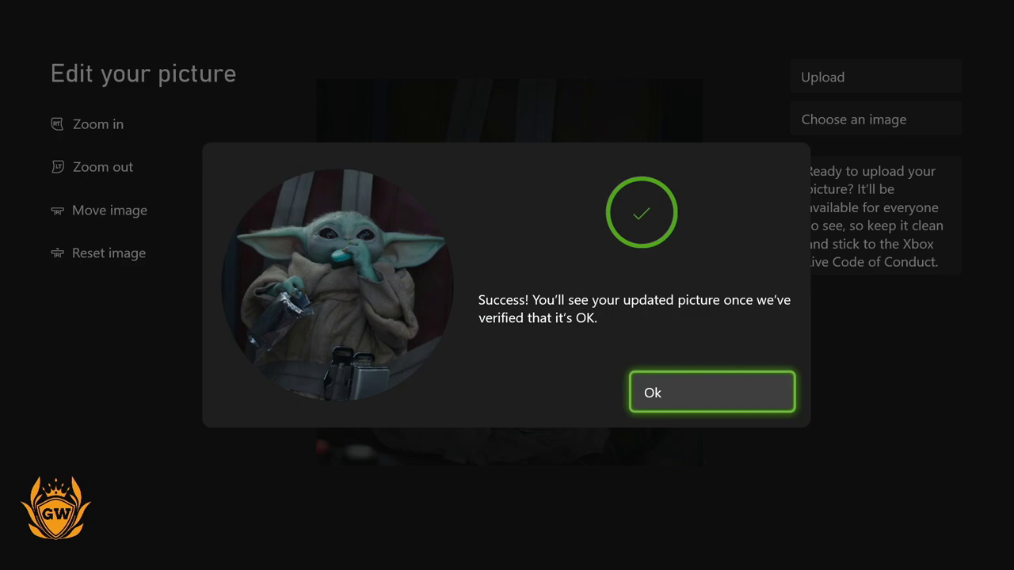
Dismiss the success message and open the Profile & system profile card showing Grogu
{"action": "key", "text": "Return"}
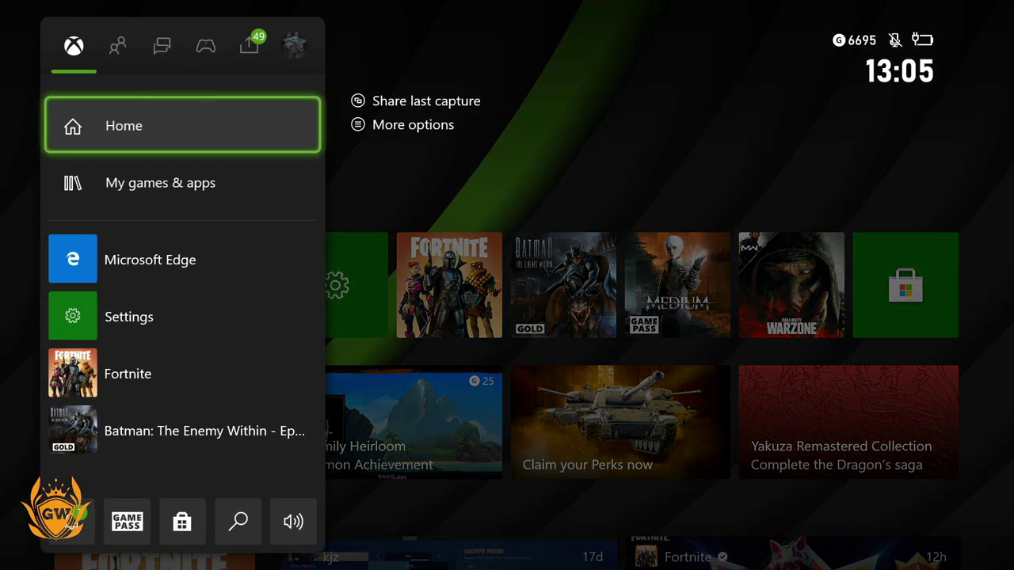
{"action": "key", "text": "Right"}
{"action": "key", "text": "Right"}
{"action": "key", "text": "Right"}
{"action": "key", "text": "Right"}
{"action": "key", "text": "Right"}
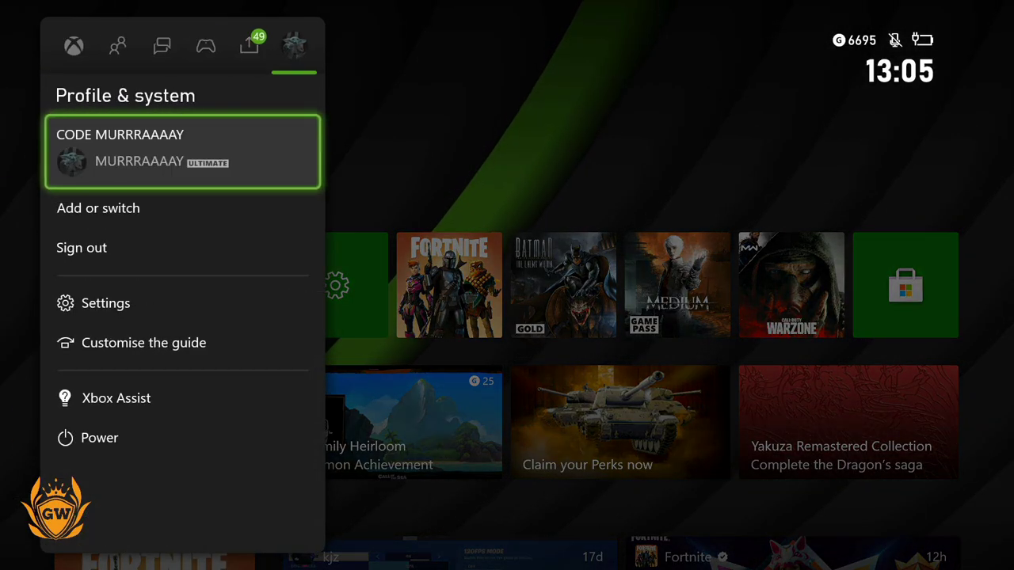
{"action": "key", "text": "Return"}
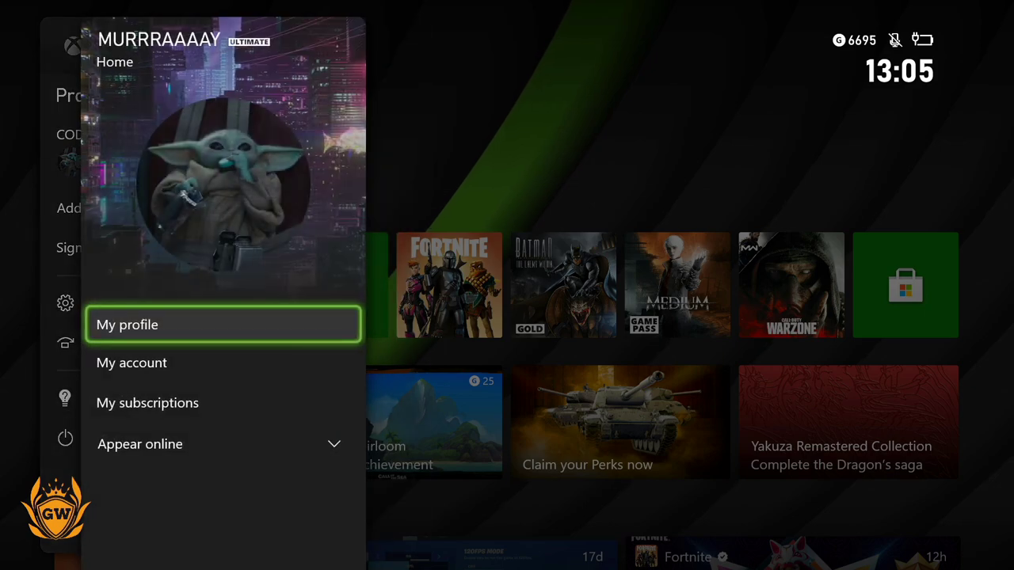